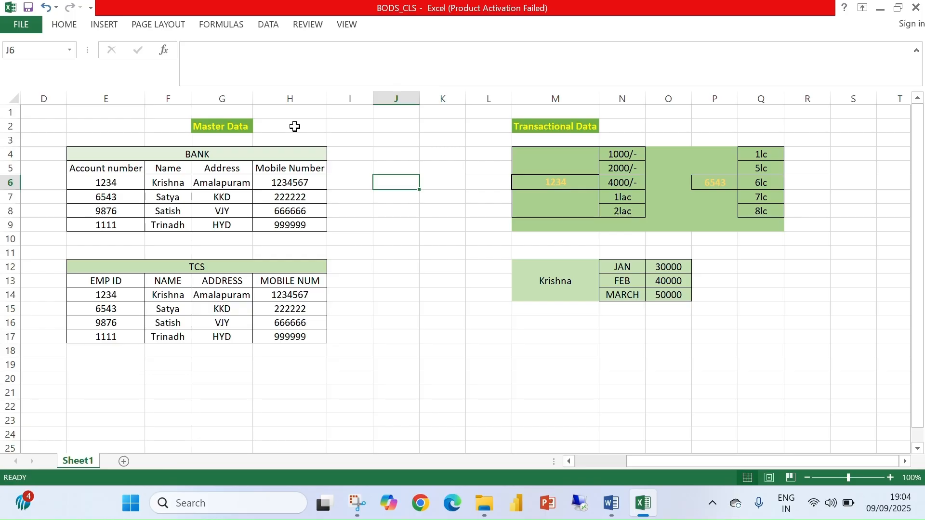
# Step: Examine the BANK master table's title, its column headings in row 5 and the first account number
pyautogui.click(221, 157)
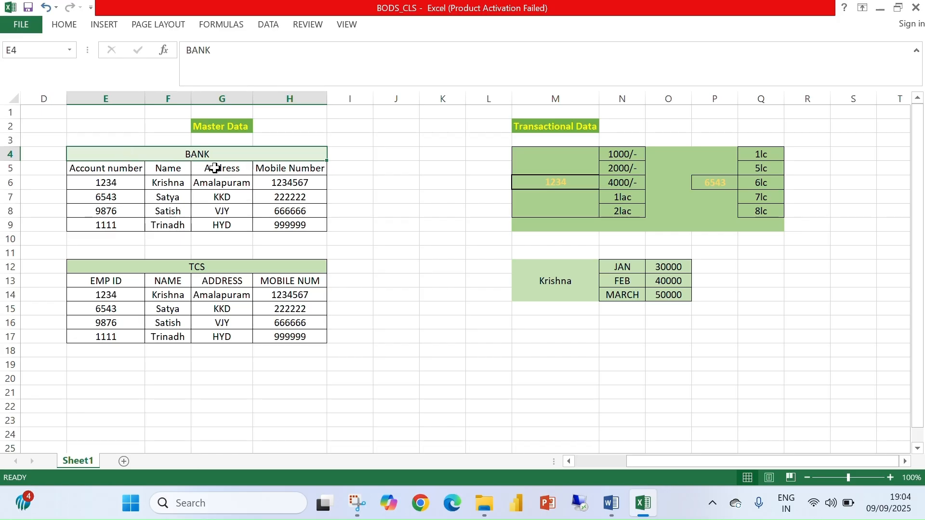
pyautogui.moveTo(187, 167); pyautogui.dragTo(272, 169)
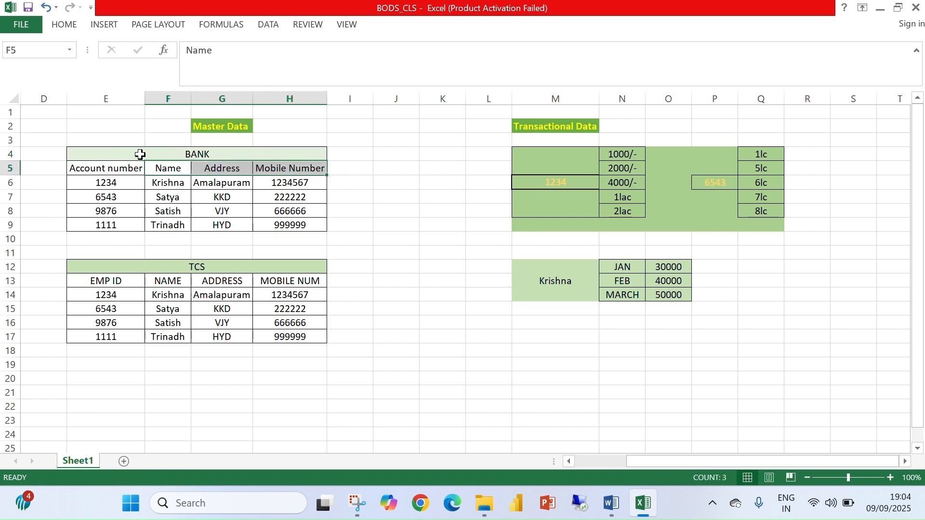
pyautogui.click(120, 170)
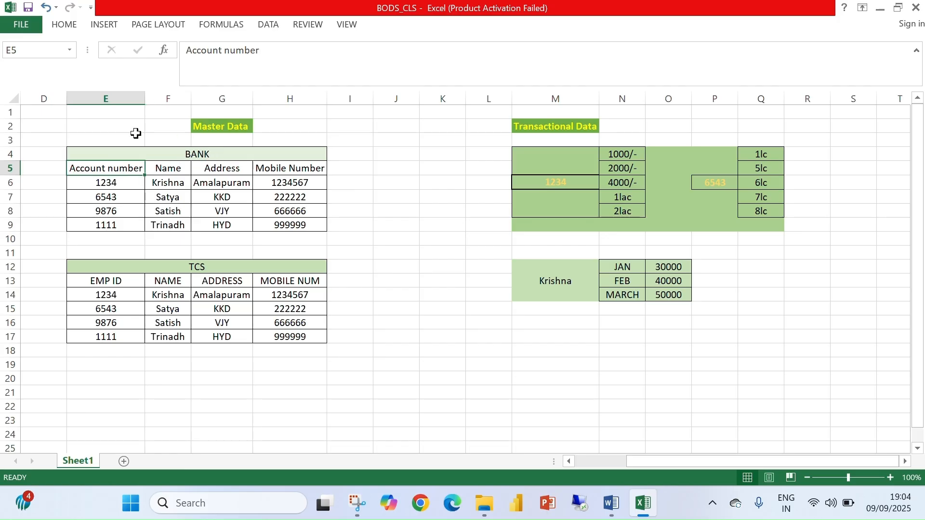
pyautogui.click(94, 186)
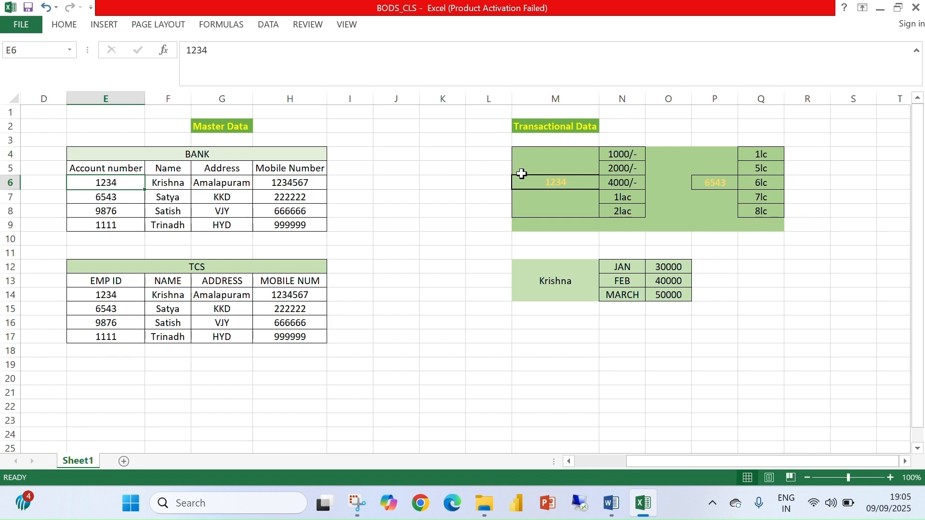
# Step: Examine the first account's transaction amounts in N4:N8 together with its account number in the Transactional Data block
pyautogui.click(548, 182)
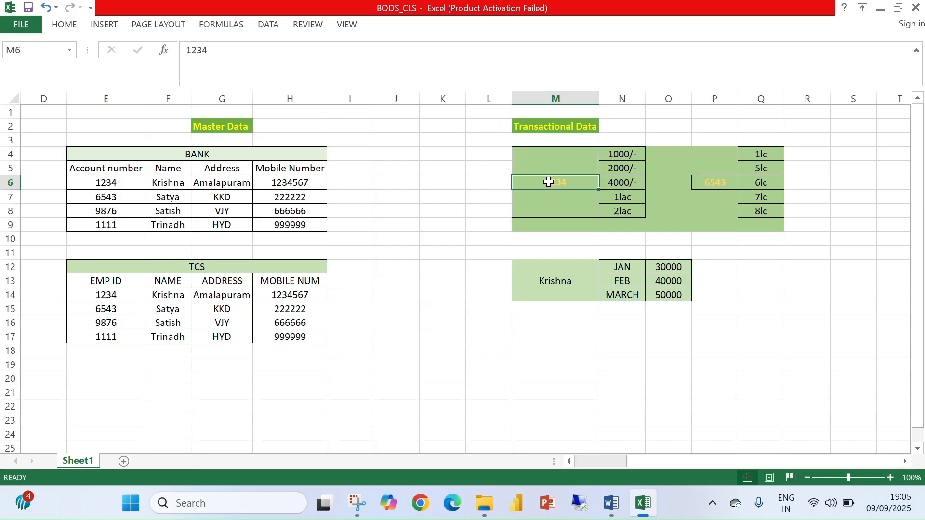
pyautogui.click(633, 154)
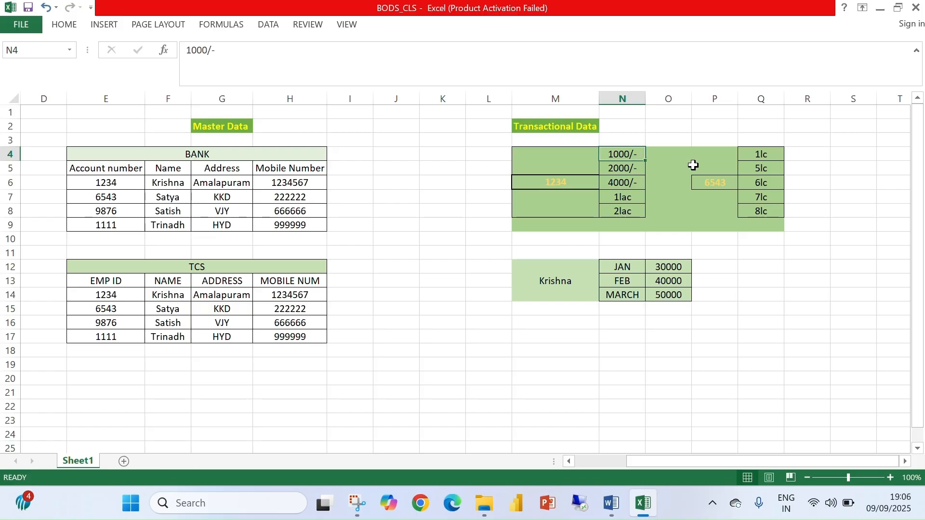
pyautogui.click(631, 170)
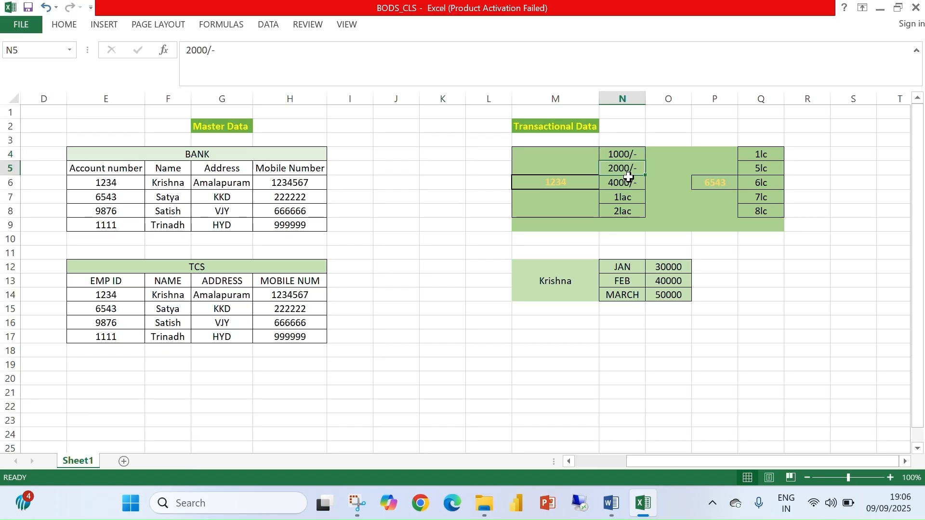
pyautogui.click(629, 184)
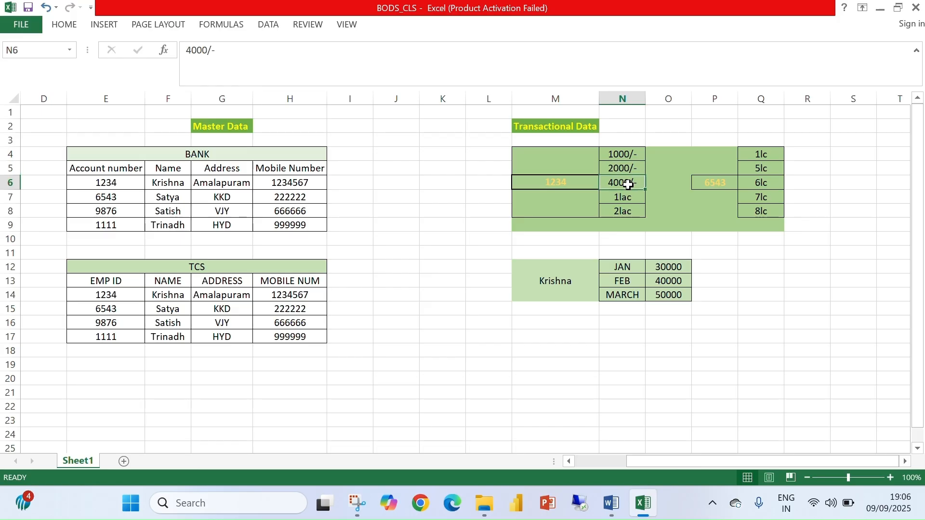
pyautogui.click(626, 197)
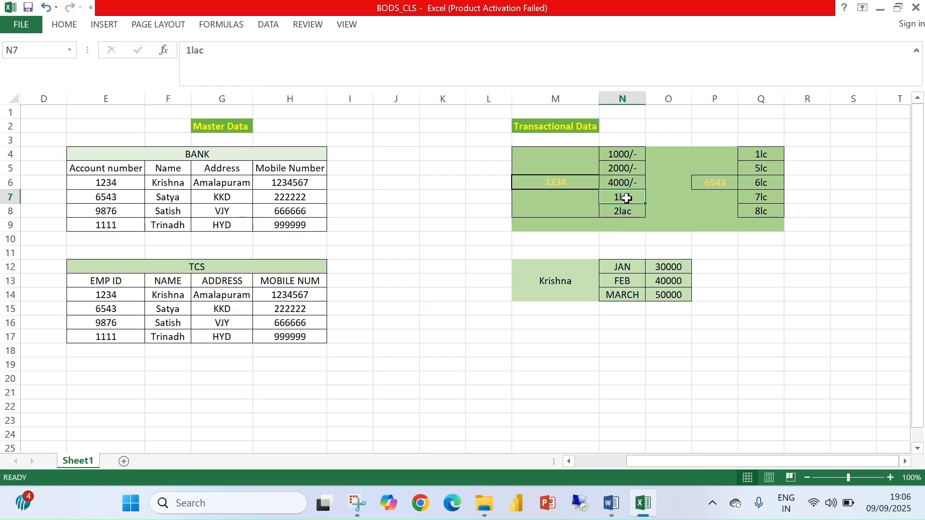
pyautogui.click(627, 209)
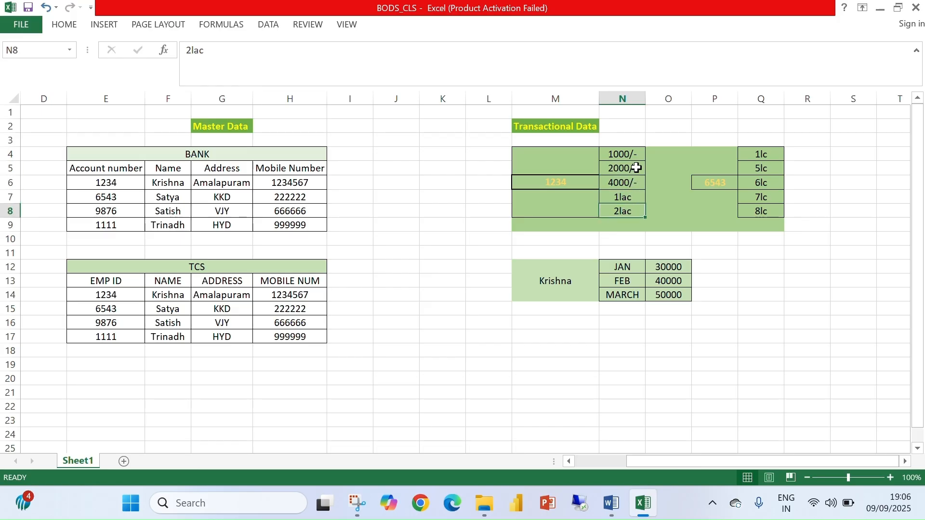
pyautogui.moveTo(637, 153); pyautogui.dragTo(632, 209)
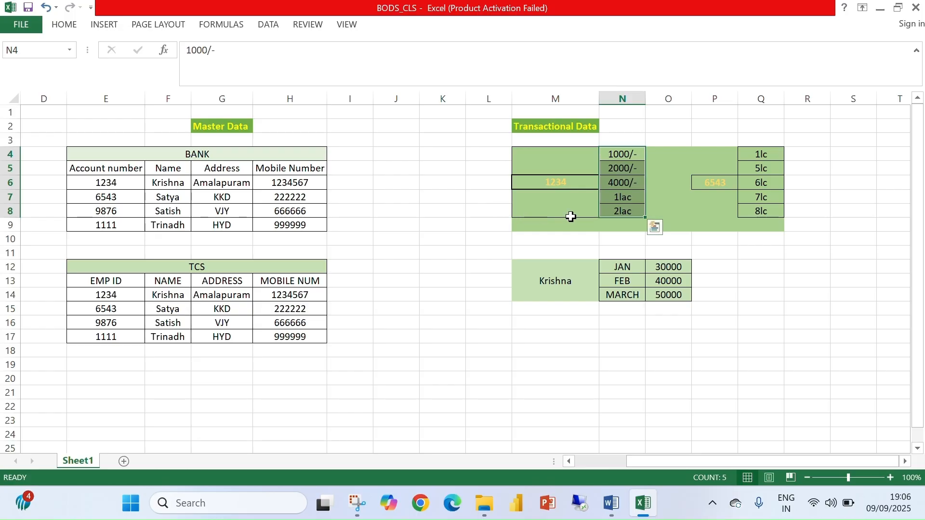
pyautogui.click(571, 179)
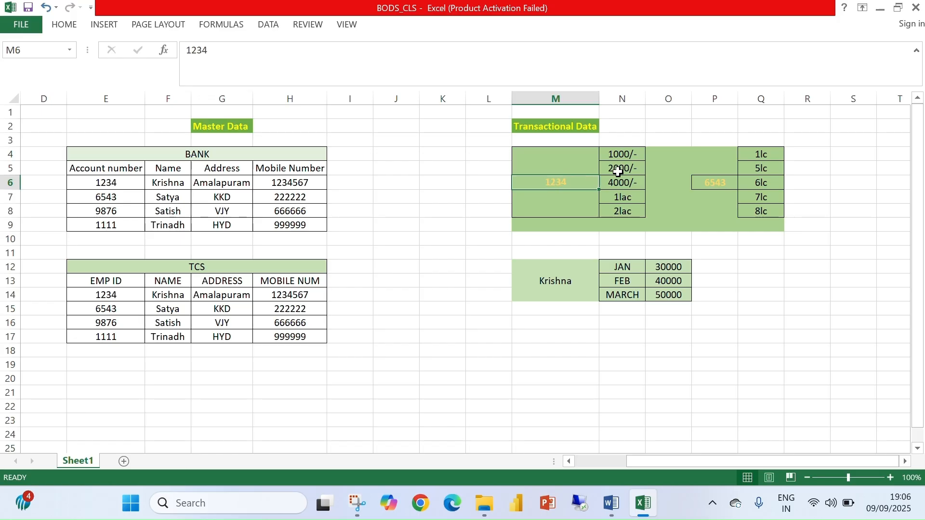
pyautogui.click(633, 154)
pyautogui.moveTo(633, 155); pyautogui.dragTo(627, 211)
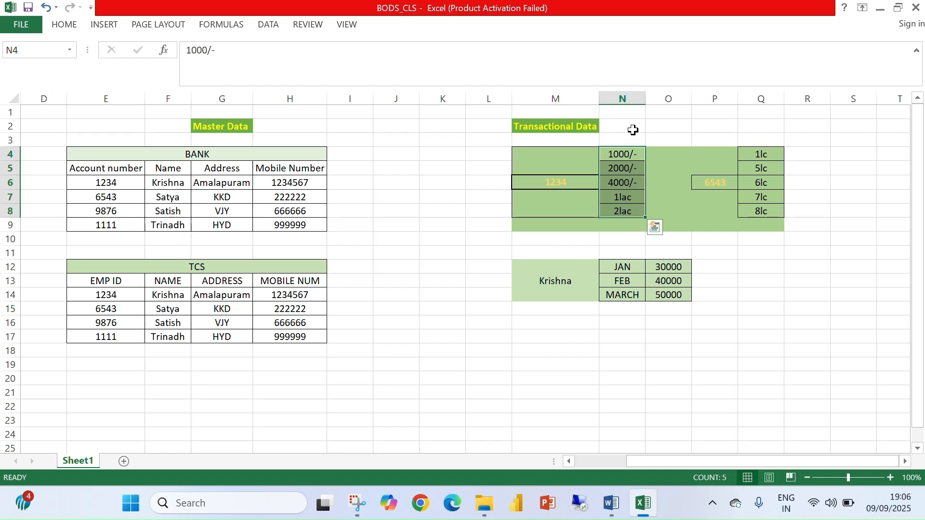
pyautogui.click(633, 94)
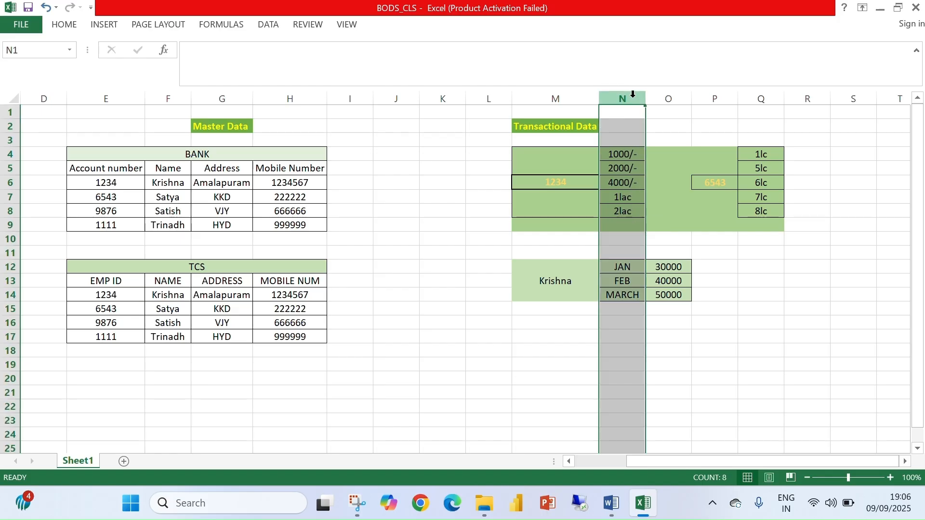
pyautogui.click(561, 92)
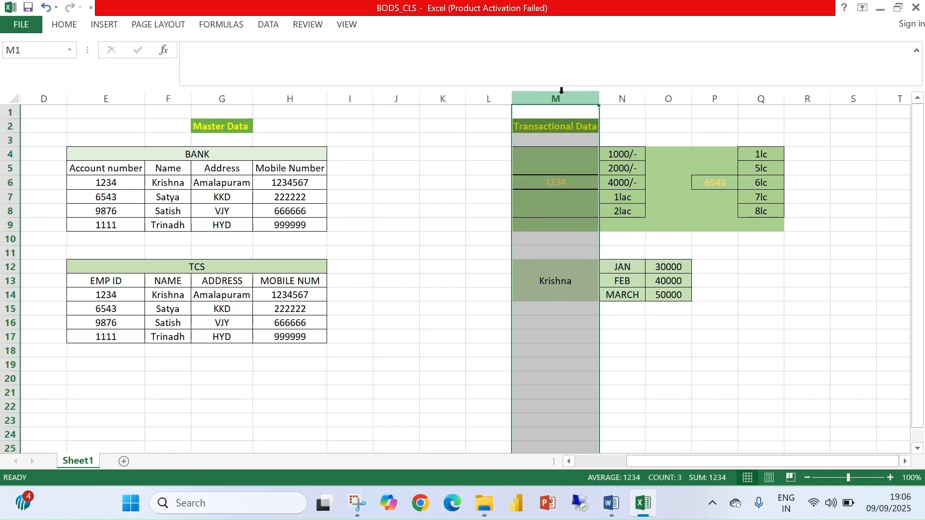
pyautogui.click(658, 121)
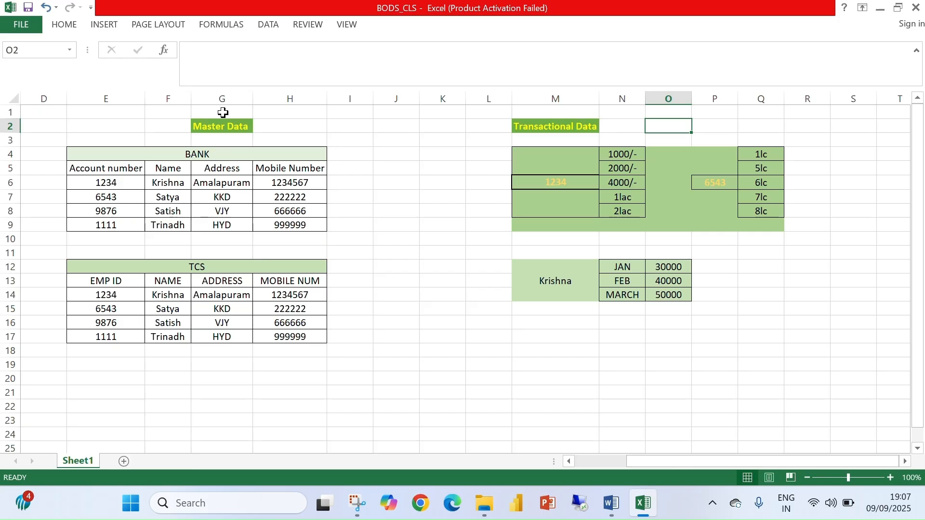
# Step: Review the first customer's account number, name, address and mobile number, and the whole BANK table E4:H9
pyautogui.click(110, 185)
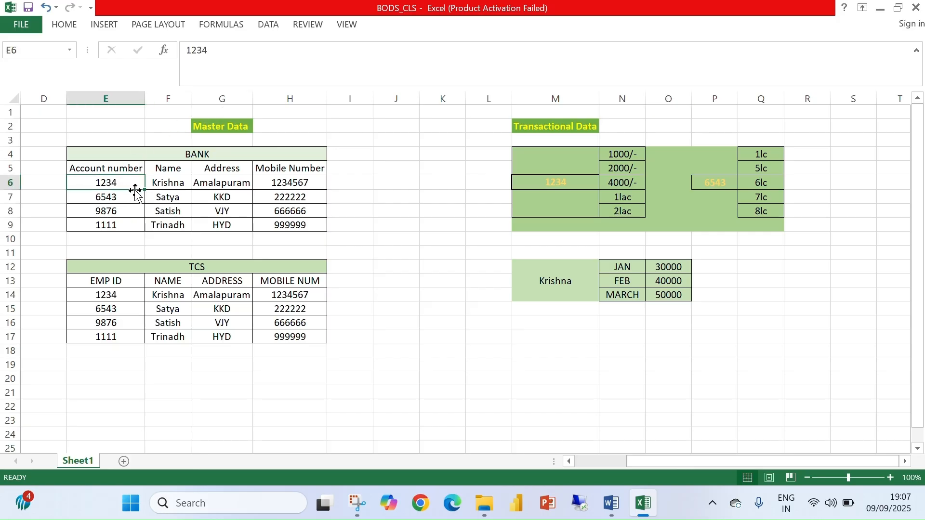
pyautogui.click(164, 186)
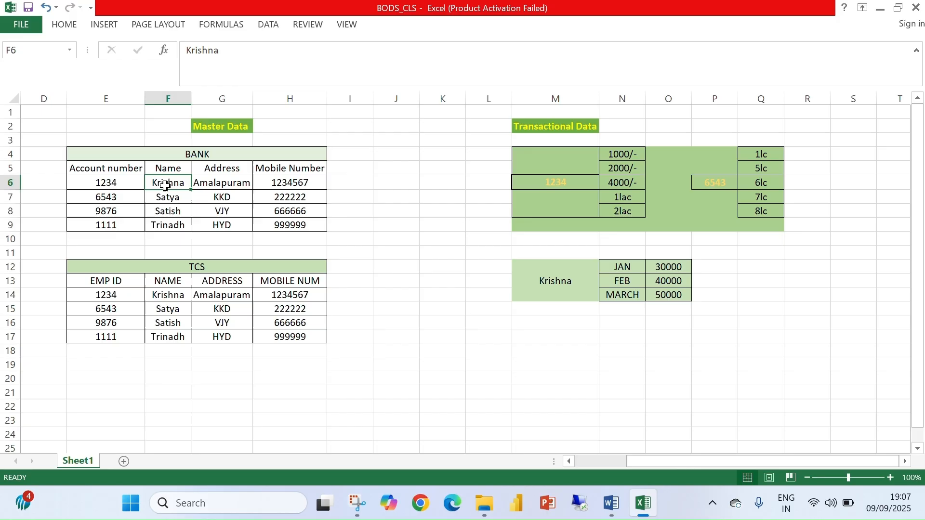
pyautogui.click(220, 187)
pyautogui.click(293, 183)
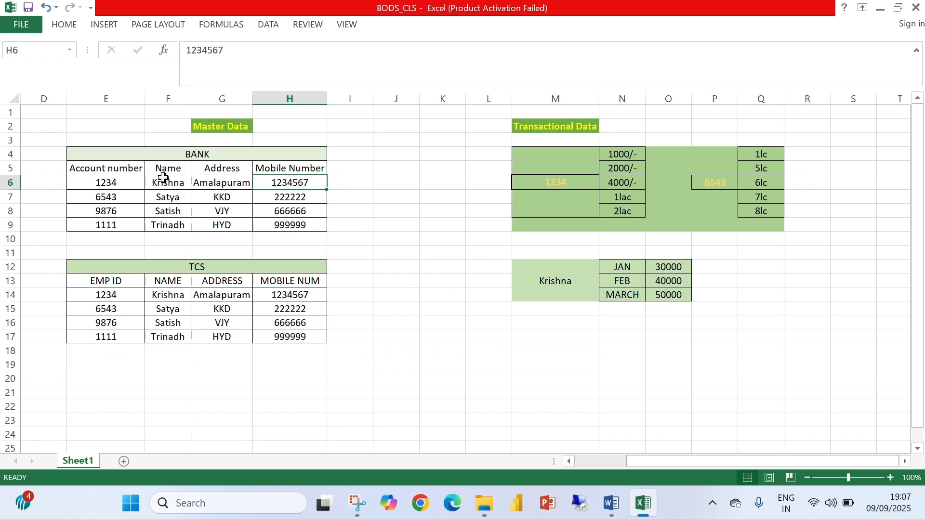
pyautogui.click(224, 183)
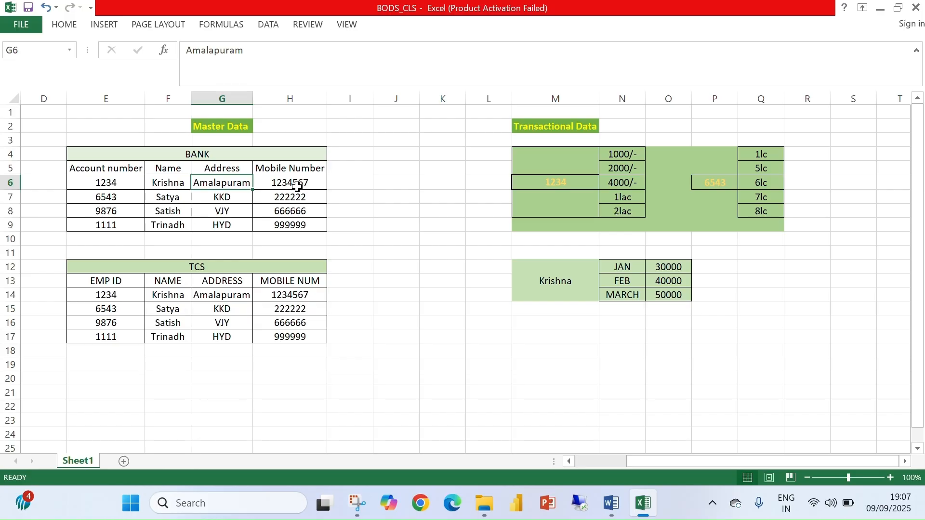
pyautogui.click(90, 185)
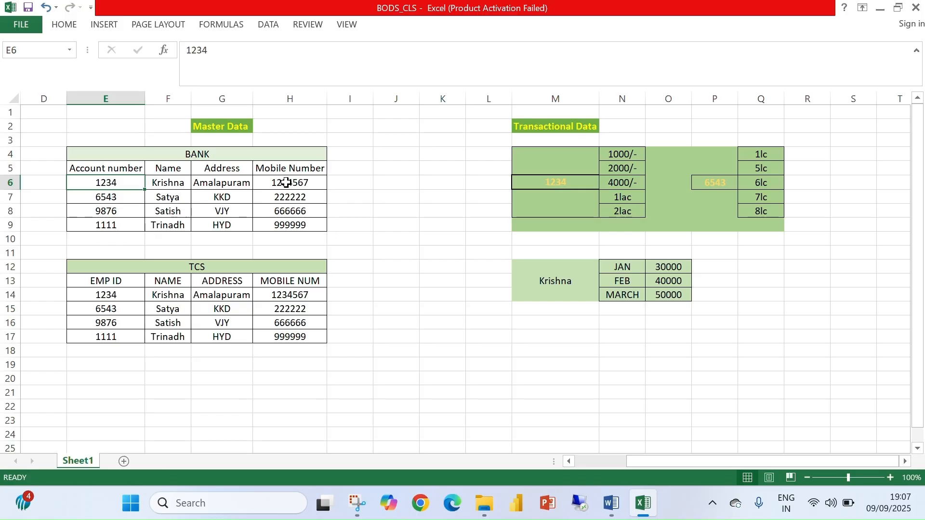
pyautogui.moveTo(116, 155); pyautogui.dragTo(218, 224)
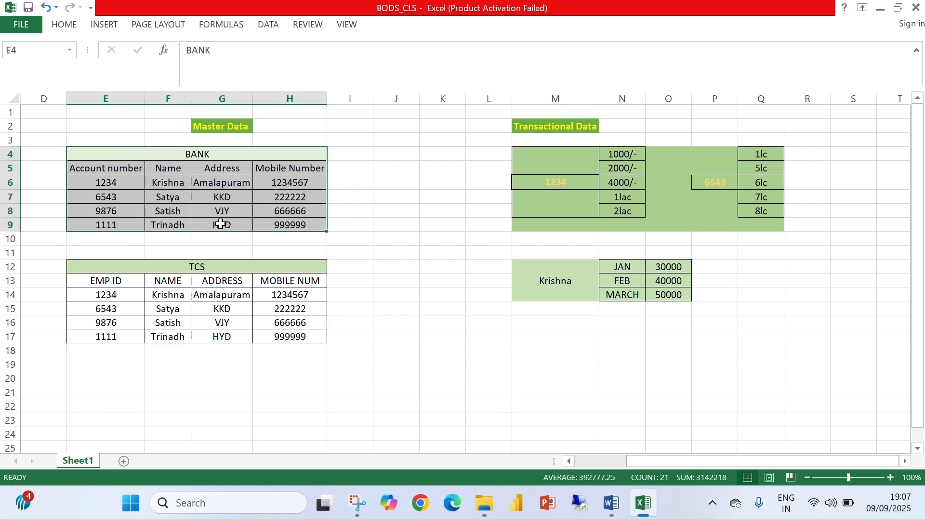
pyautogui.click(380, 226)
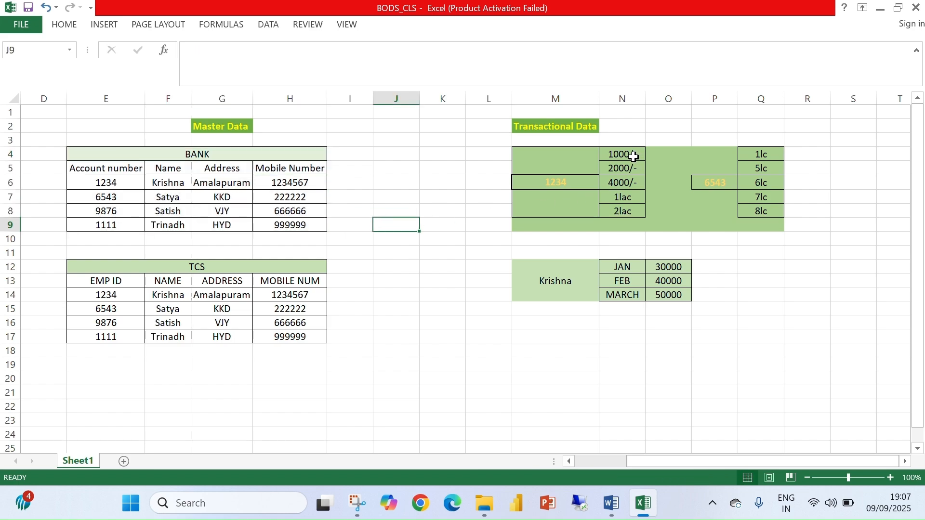
# Step: Compare the transaction amounts of the two bank accounts, N4:N8 and Q4:Q8, in the Transactional Data block
pyautogui.click(563, 182)
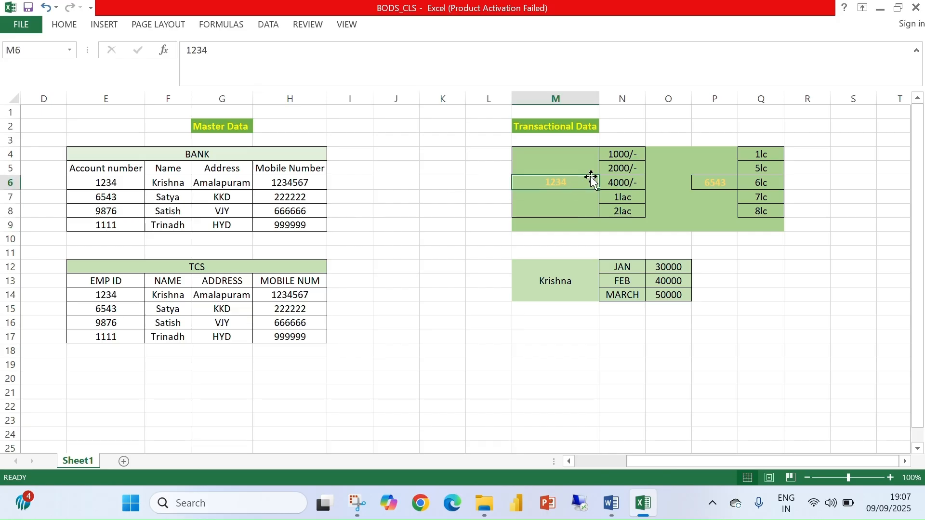
pyautogui.click(627, 150)
pyautogui.moveTo(627, 150); pyautogui.dragTo(625, 206)
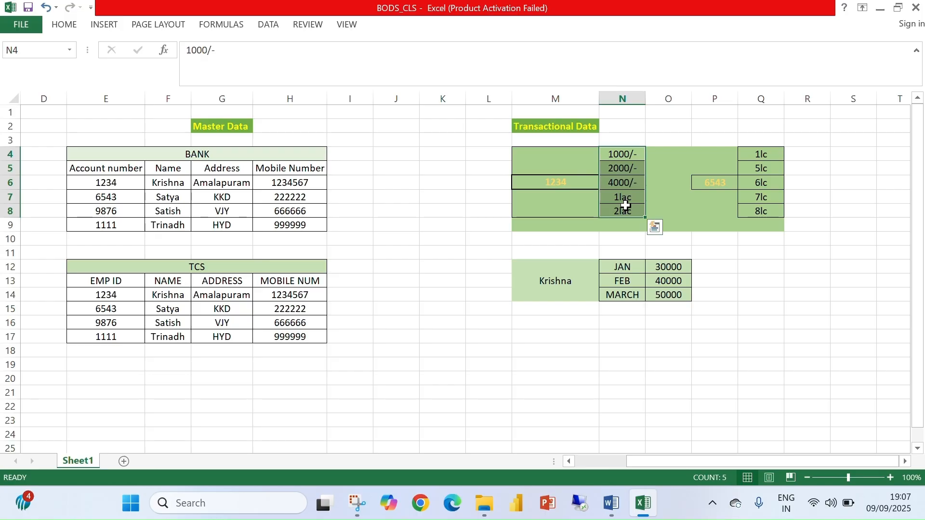
pyautogui.click(717, 180)
pyautogui.moveTo(766, 155); pyautogui.dragTo(773, 209)
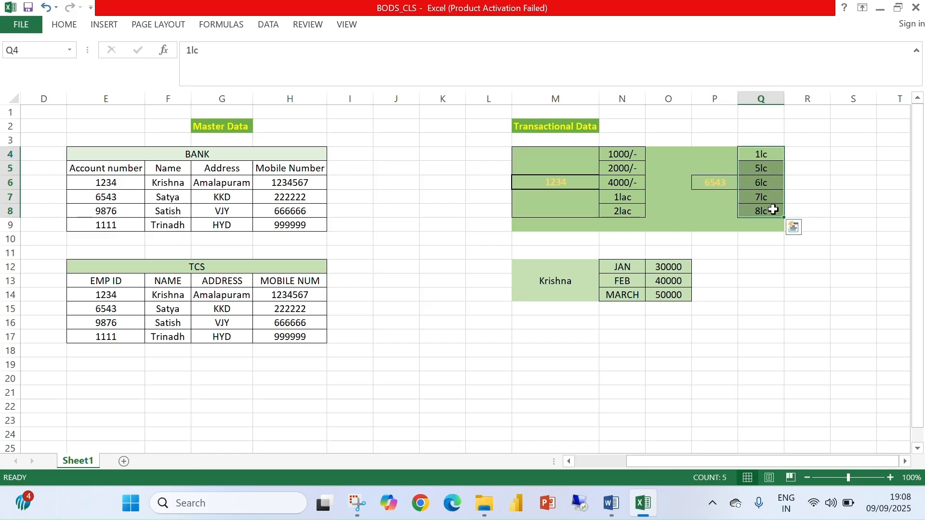
pyautogui.click(823, 197)
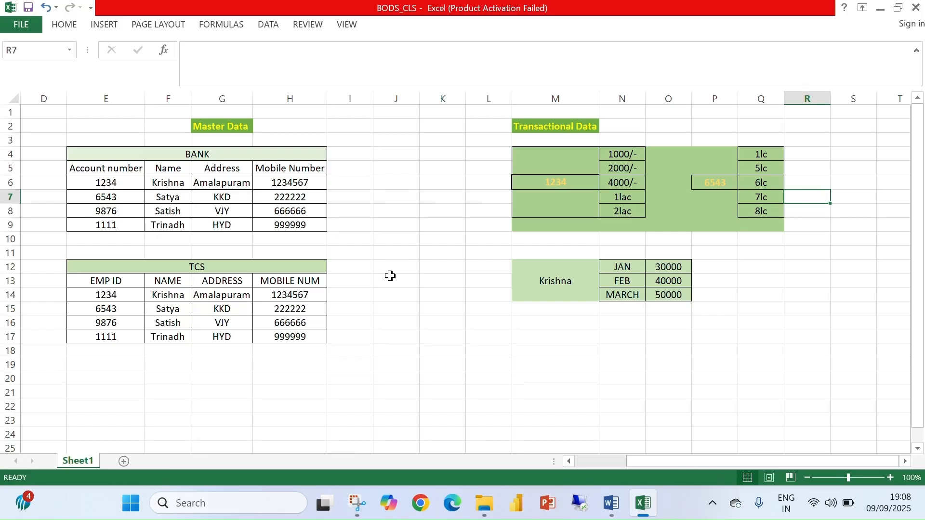
# Step: Review the TCS employee master table E12:H17, including the name, address and mobile number entries
pyautogui.click(239, 268)
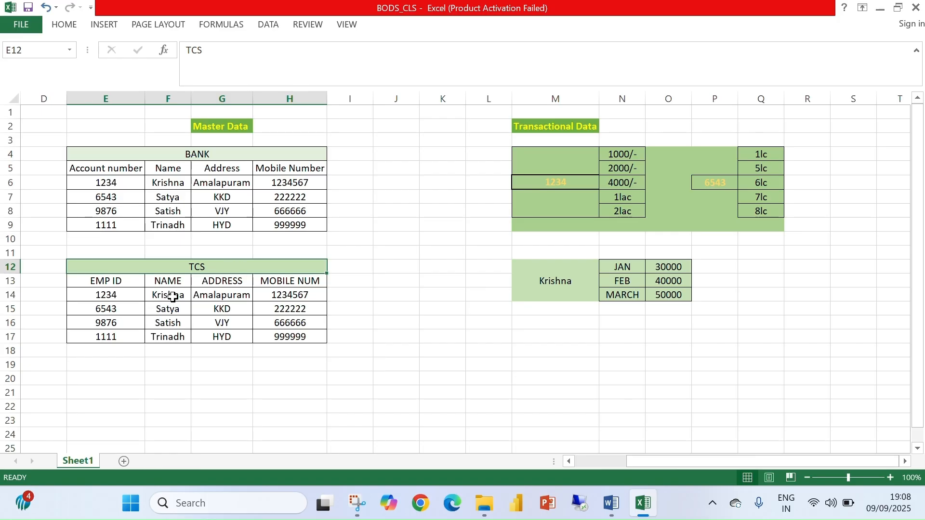
pyautogui.click(173, 297)
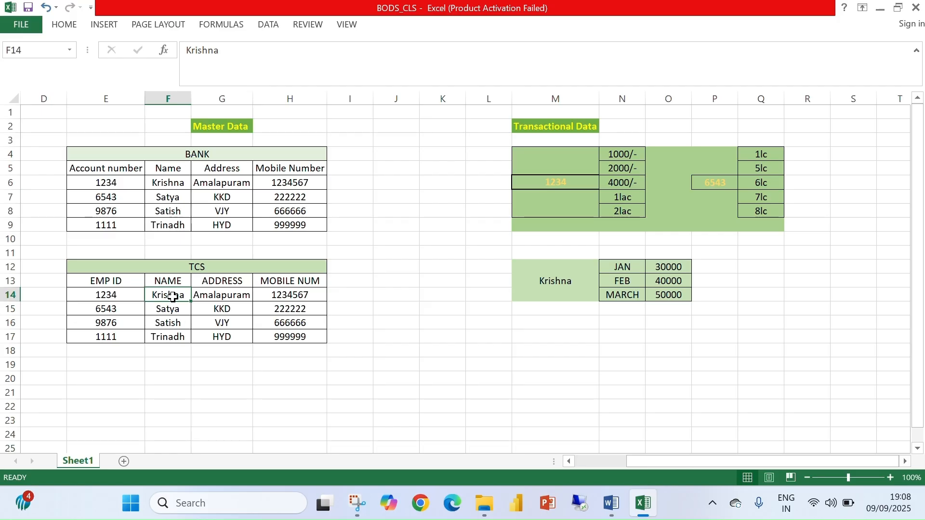
pyautogui.click(175, 323)
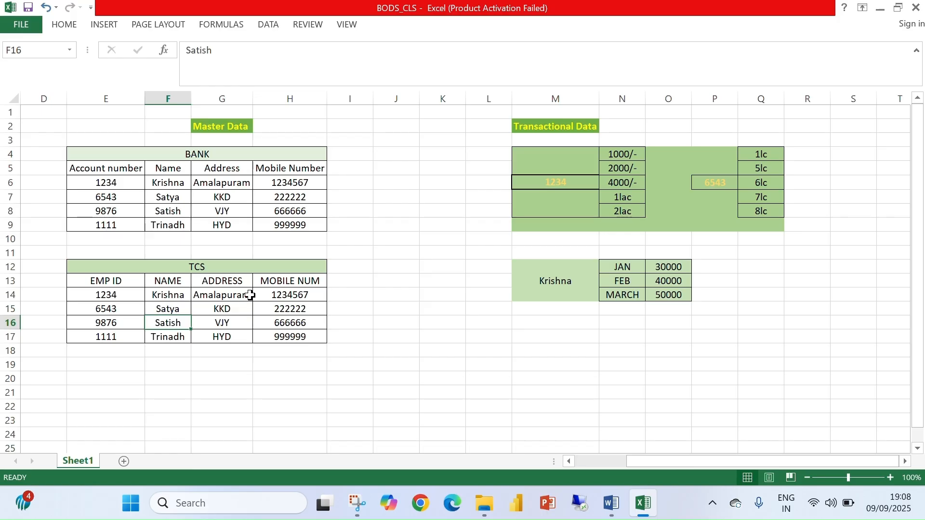
pyautogui.click(229, 292)
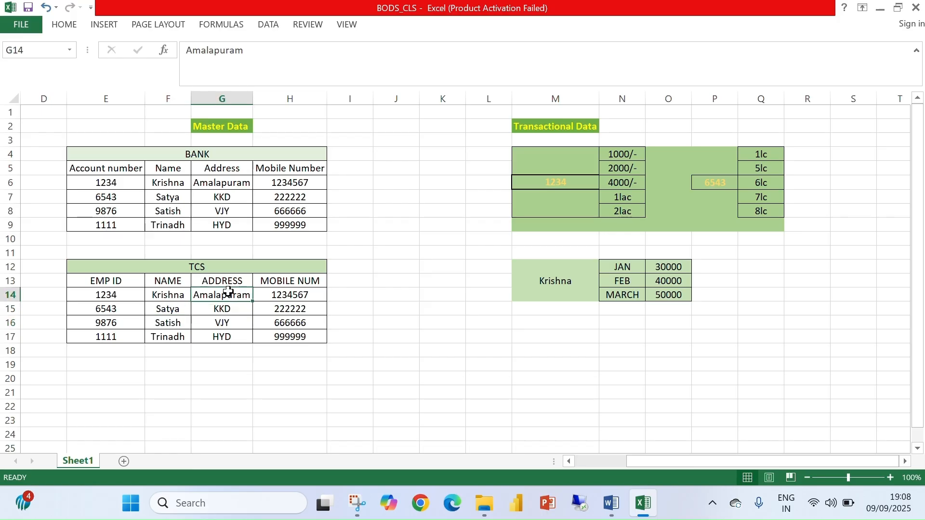
pyautogui.click(269, 297)
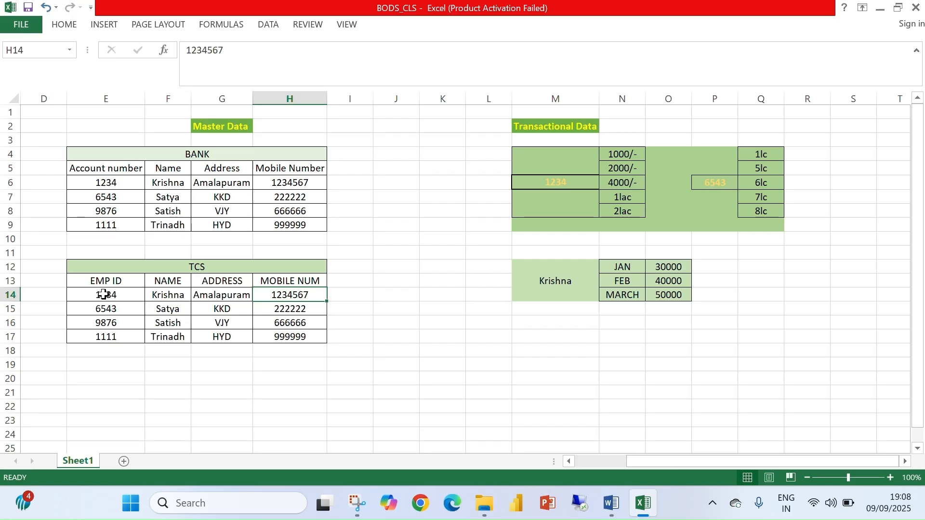
pyautogui.click(117, 93)
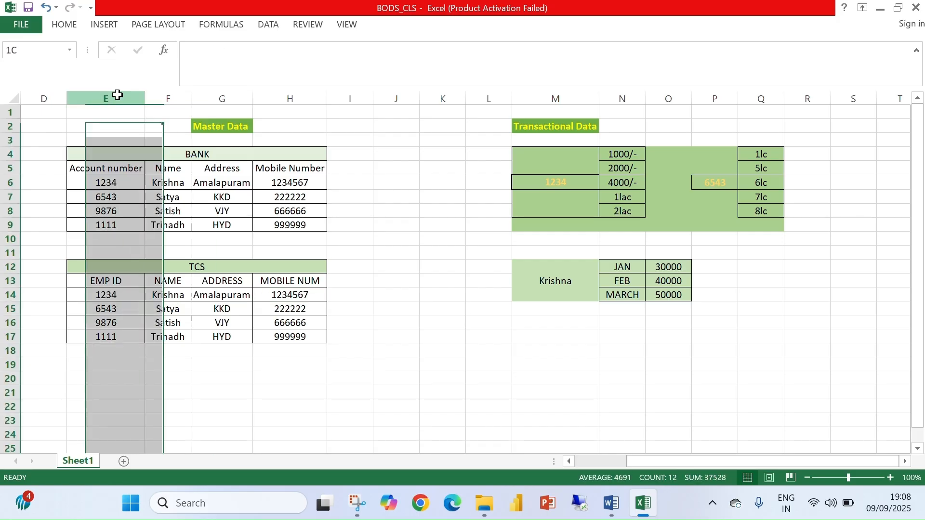
pyautogui.click(220, 306)
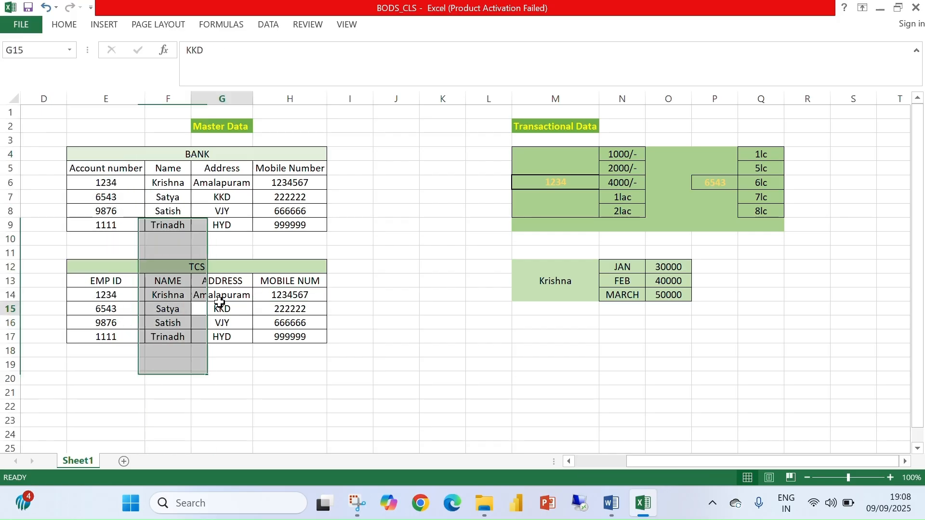
pyautogui.moveTo(133, 265); pyautogui.dragTo(241, 336)
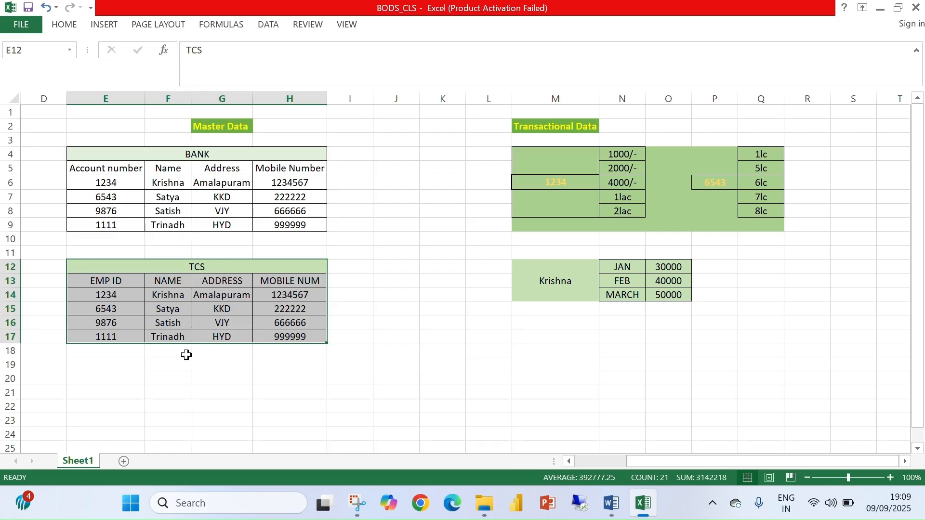
# Step: Review the employee's JAN, FEB and MARCH salary entries in M12:O14 against the EMP ID column of the TCS table
pyautogui.click(172, 362)
pyautogui.click(118, 282)
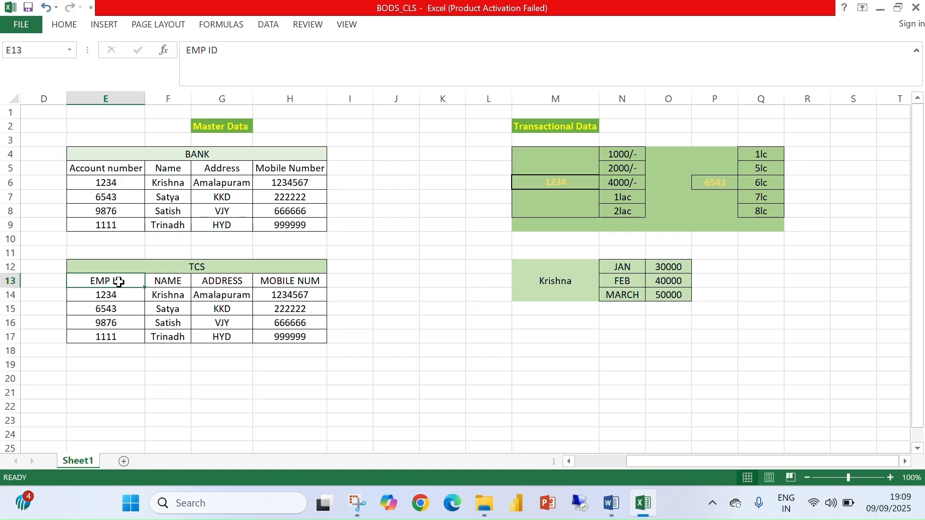
pyautogui.click(538, 288)
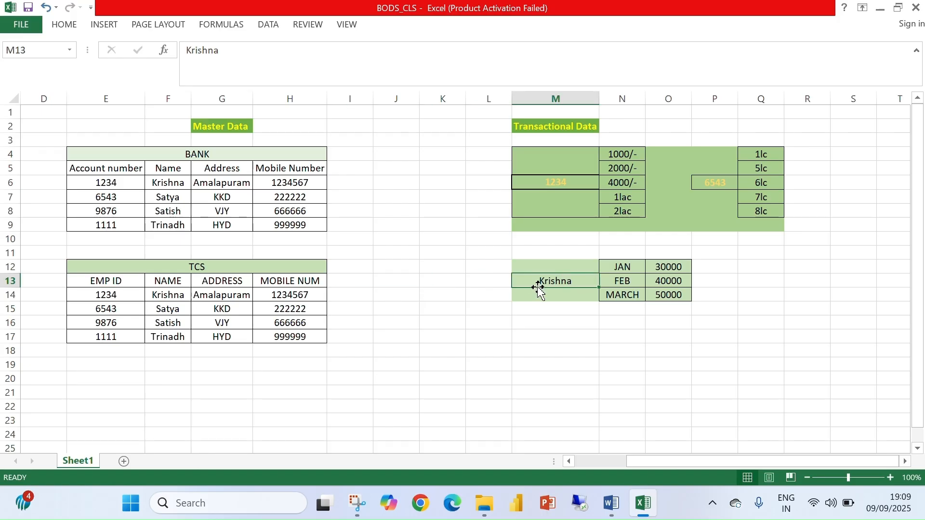
pyautogui.click(621, 265)
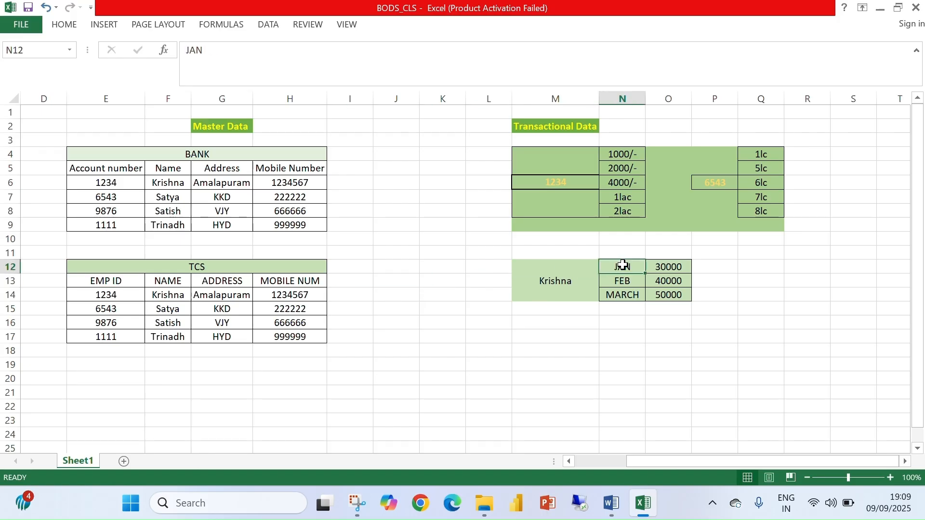
pyautogui.click(675, 270)
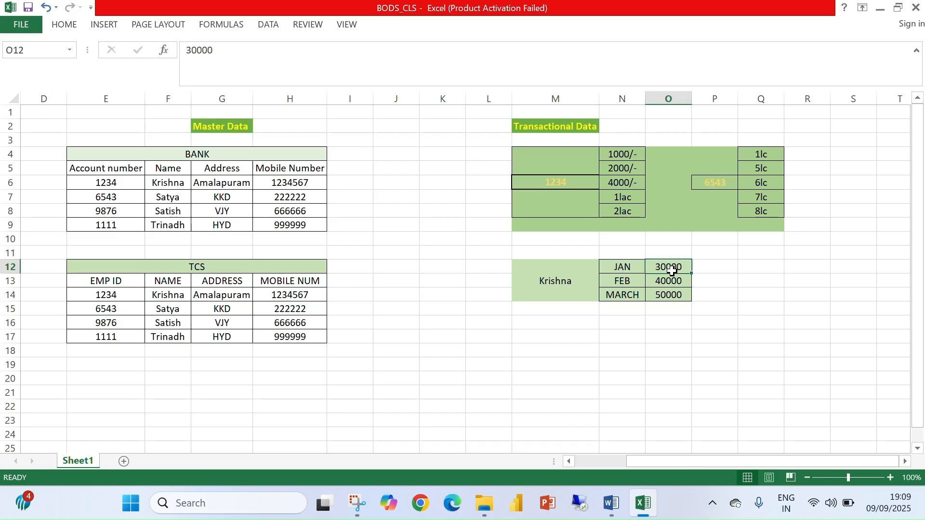
pyautogui.click(623, 285)
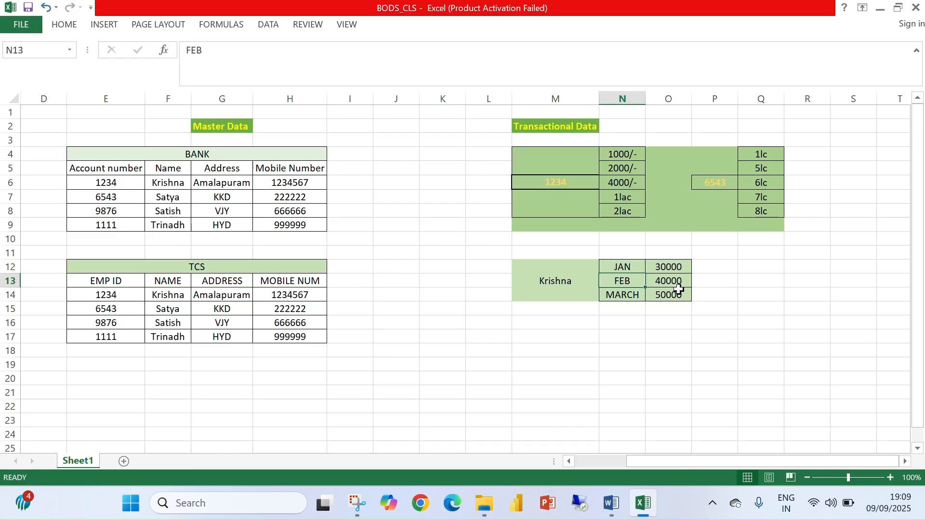
pyautogui.click(673, 293)
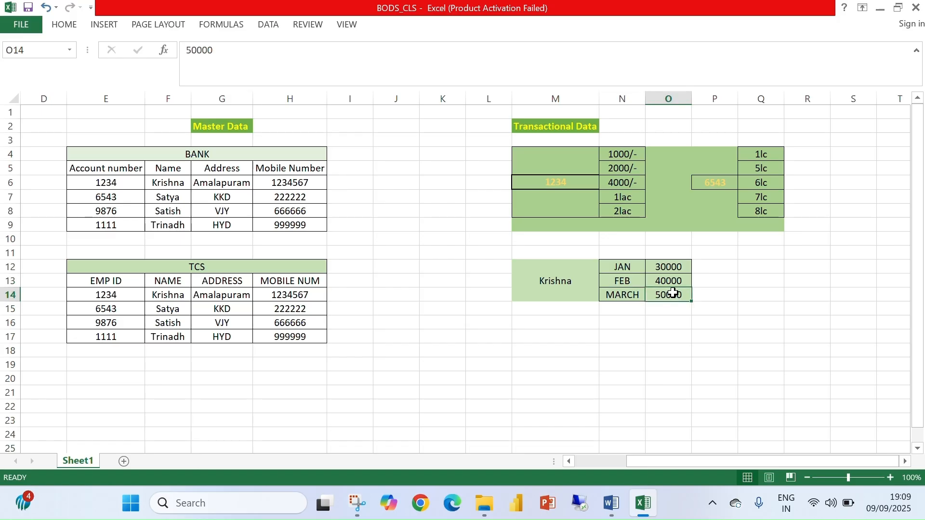
pyautogui.moveTo(568, 267); pyautogui.dragTo(648, 297)
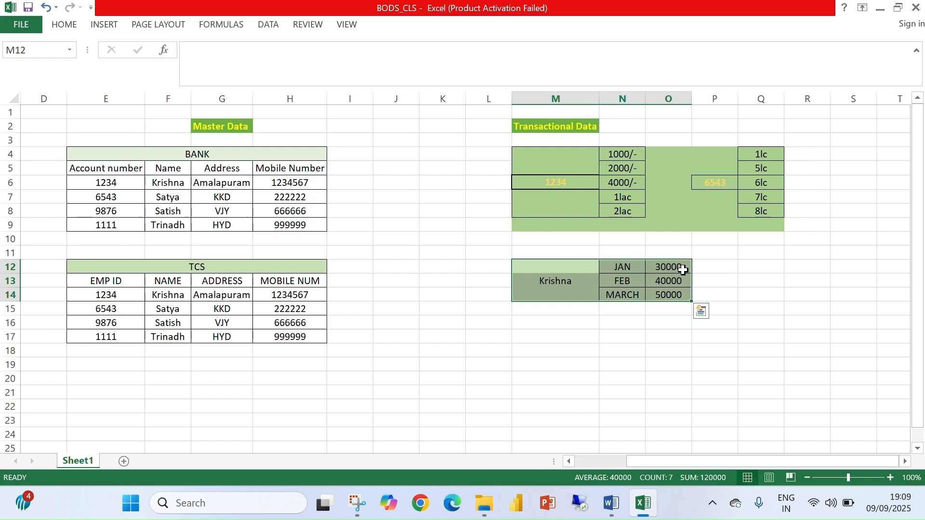
pyautogui.click(725, 296)
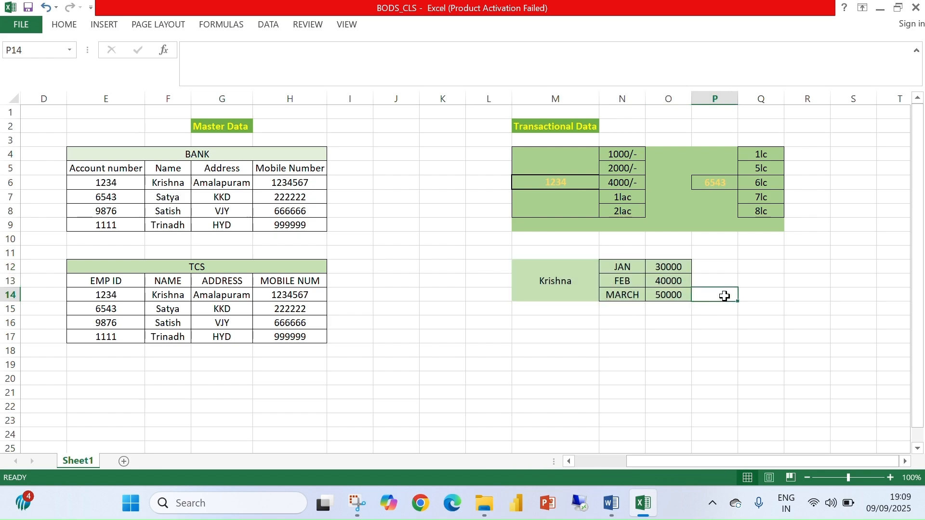
# Step: Examine how the employee name in M13 relates to the month entries in N12:N14
pyautogui.click(567, 284)
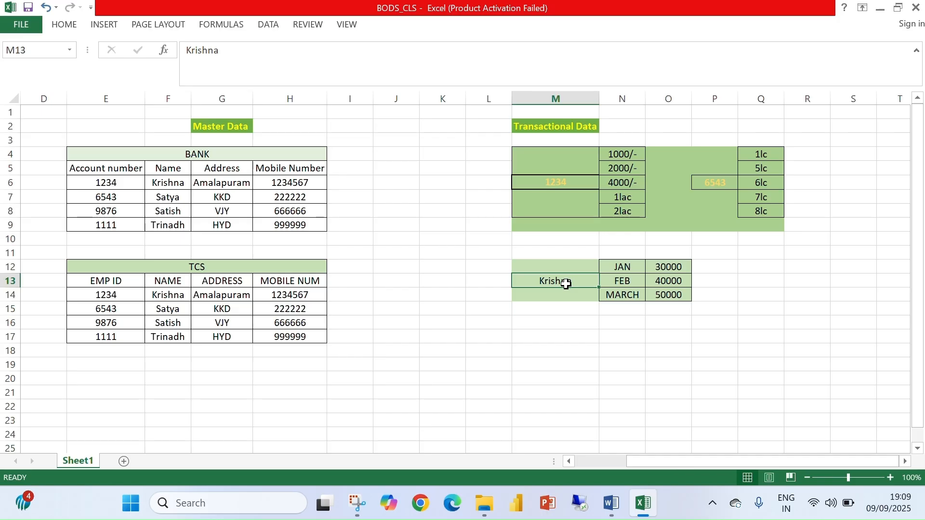
pyautogui.click(630, 268)
pyautogui.moveTo(631, 268); pyautogui.dragTo(633, 300)
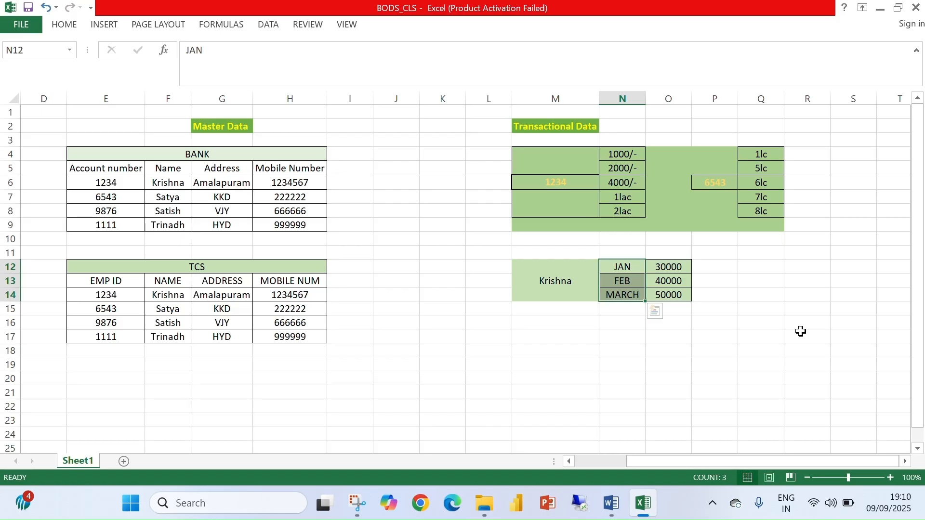
pyautogui.click(567, 281)
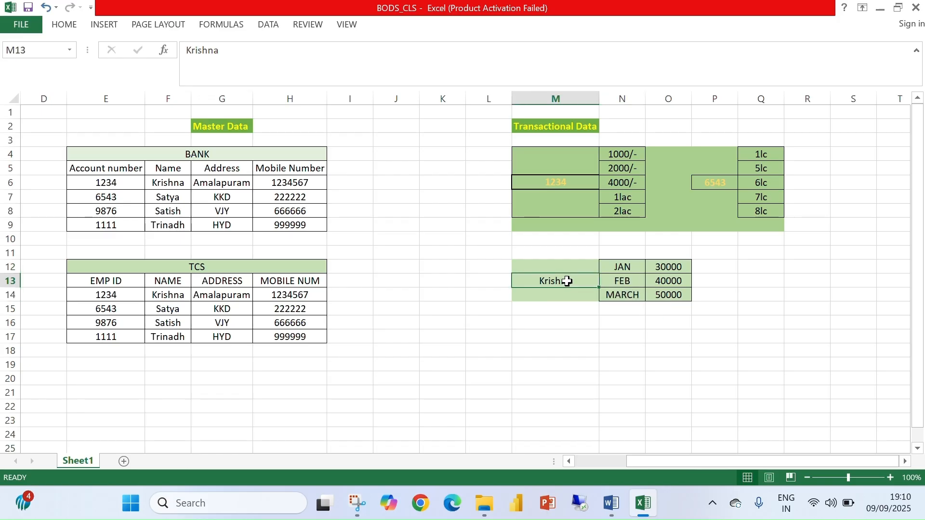
pyautogui.moveTo(622, 268); pyautogui.dragTo(626, 299)
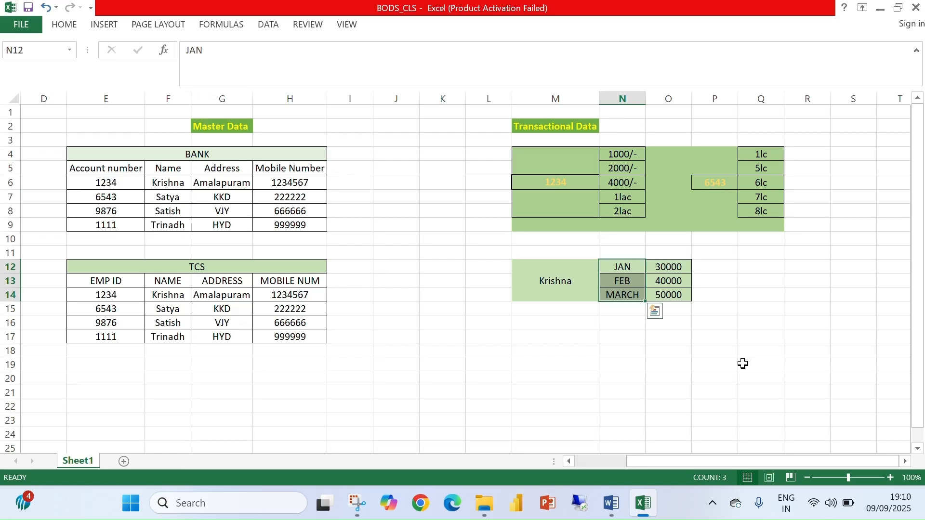
pyautogui.click(685, 381)
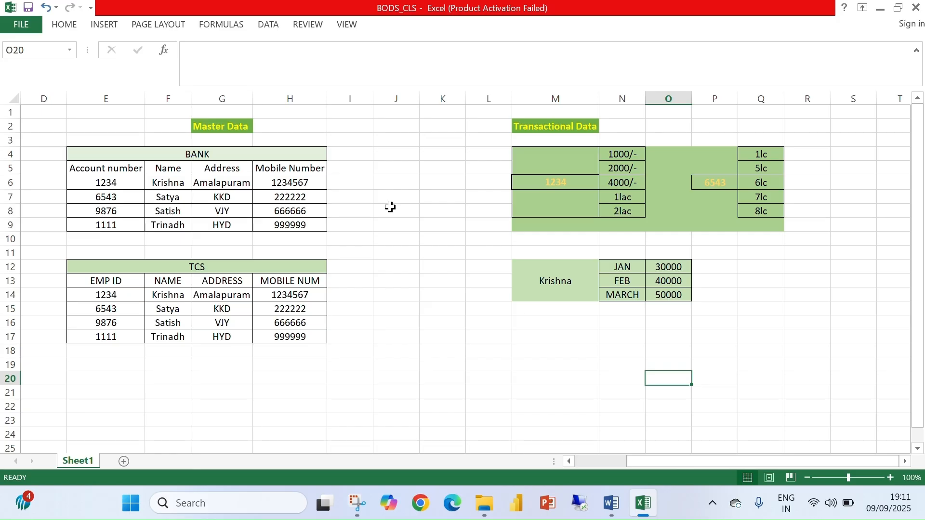
# Step: Start a shopping example below the tables with KLM in J22 and the customer's name in L22
pyautogui.press('super+shift+s')
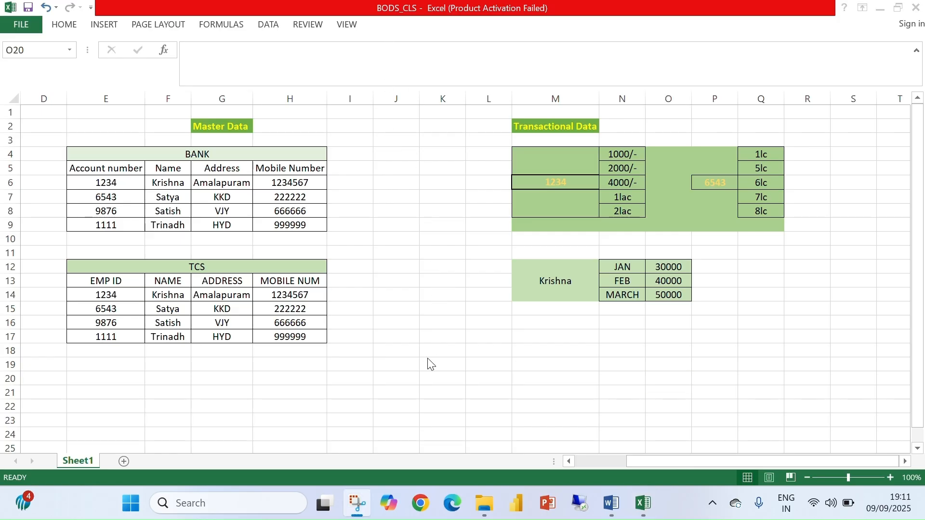
pyautogui.scroll(-2, 430, 364)
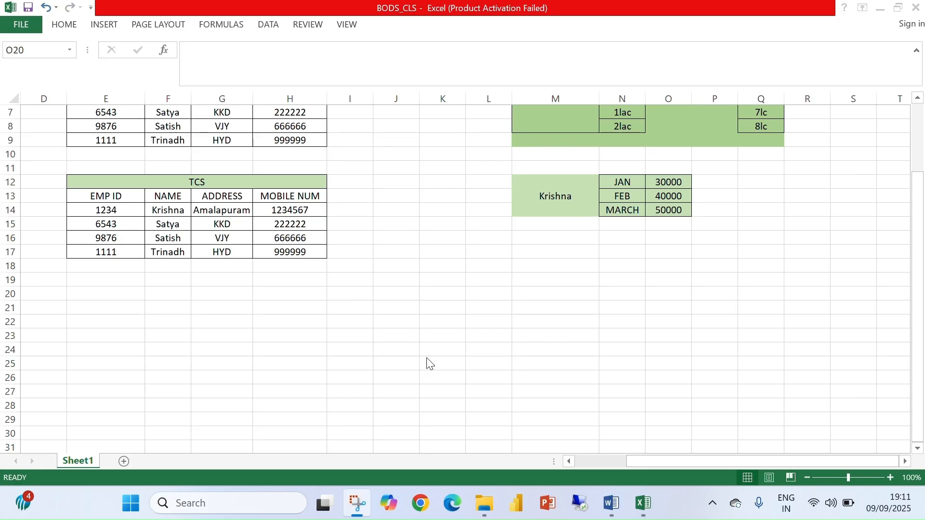
pyautogui.click(389, 321)
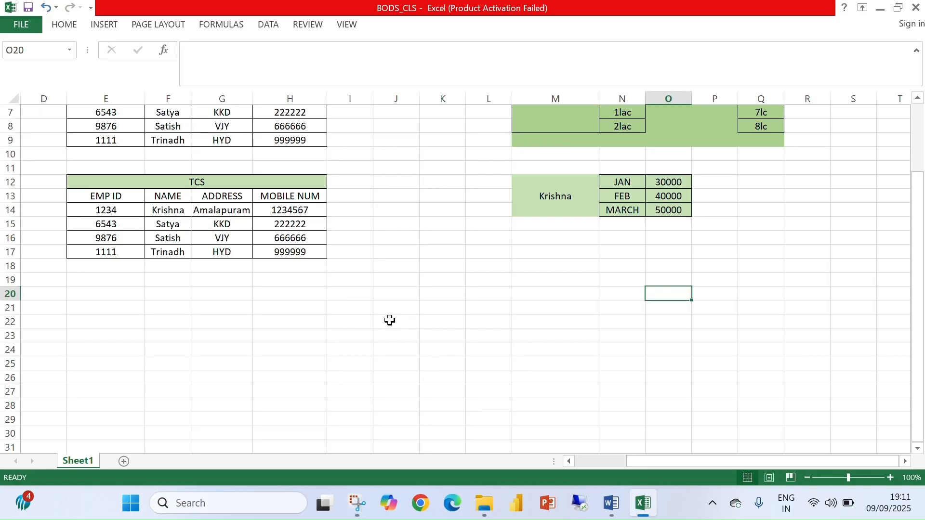
pyautogui.click(390, 321)
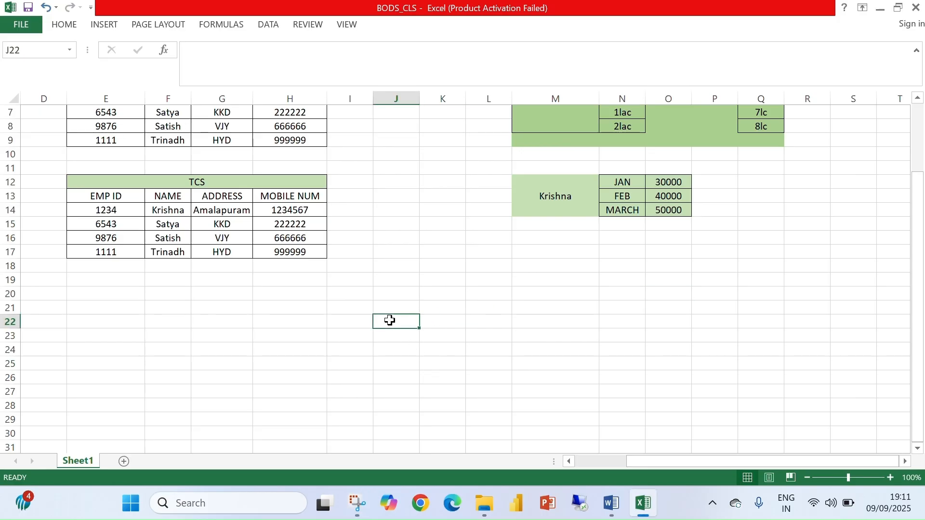
pyautogui.write('KLM')
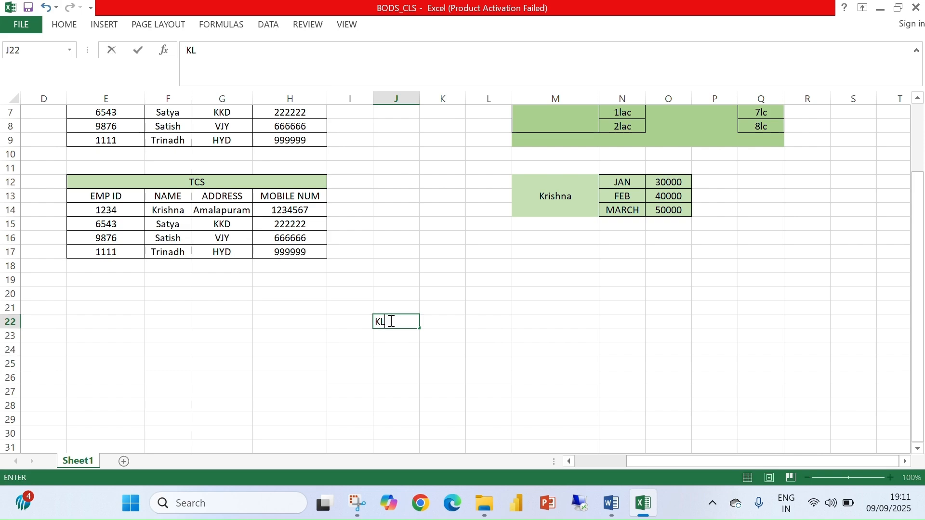
pyautogui.click(442, 320)
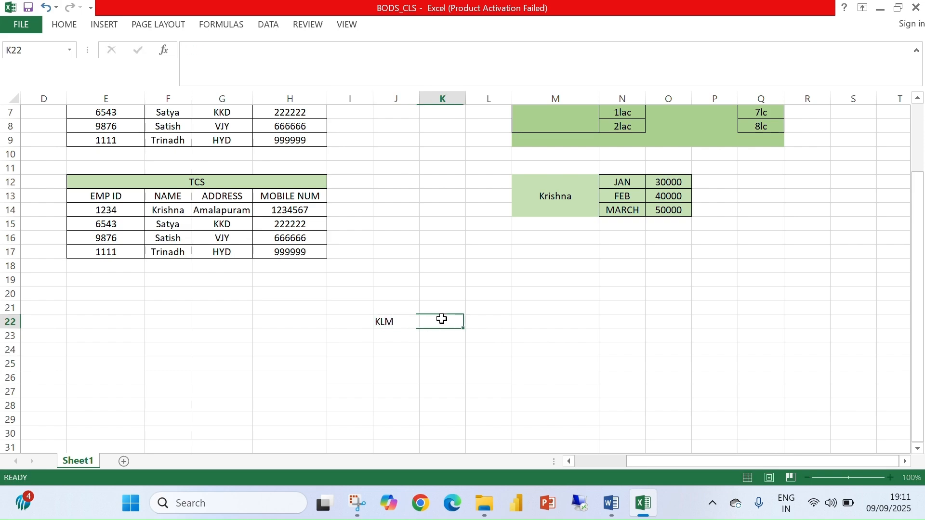
pyautogui.click(484, 322)
pyautogui.write('Krishna')
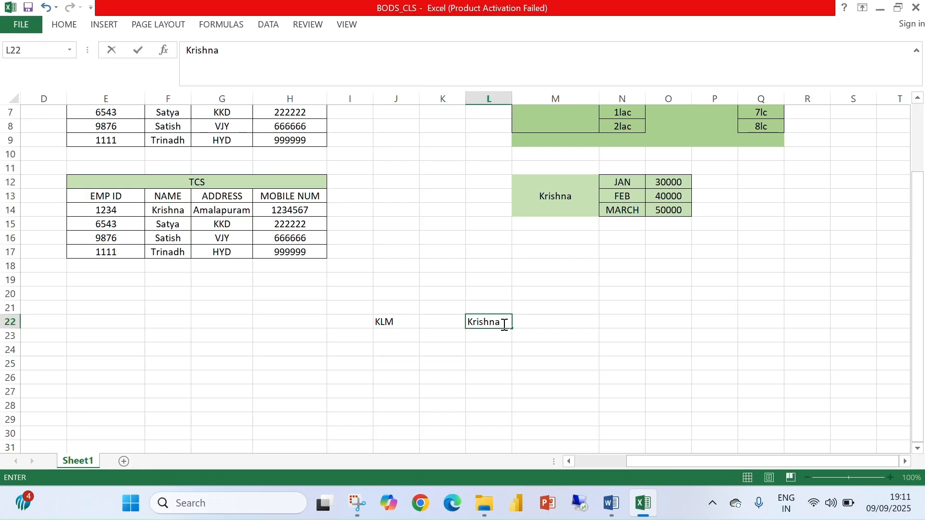
pyautogui.click(545, 324)
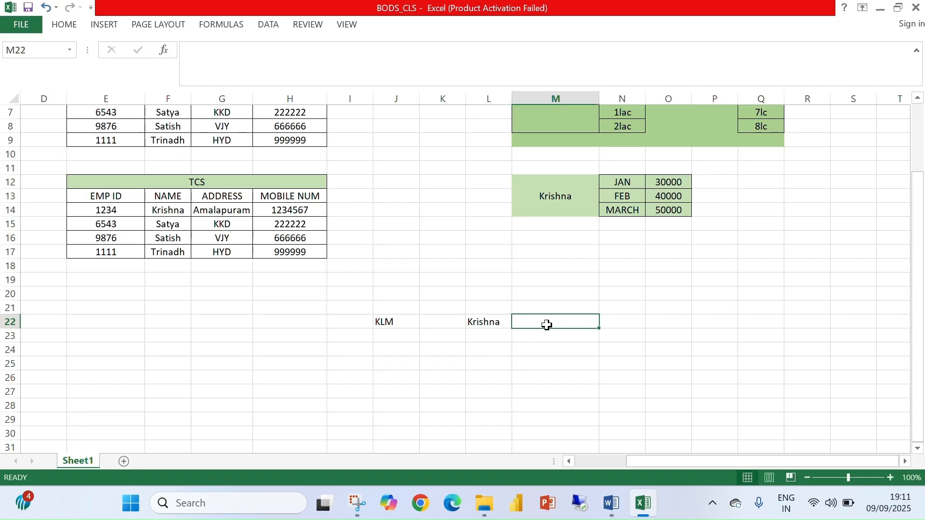
pyautogui.click(493, 324)
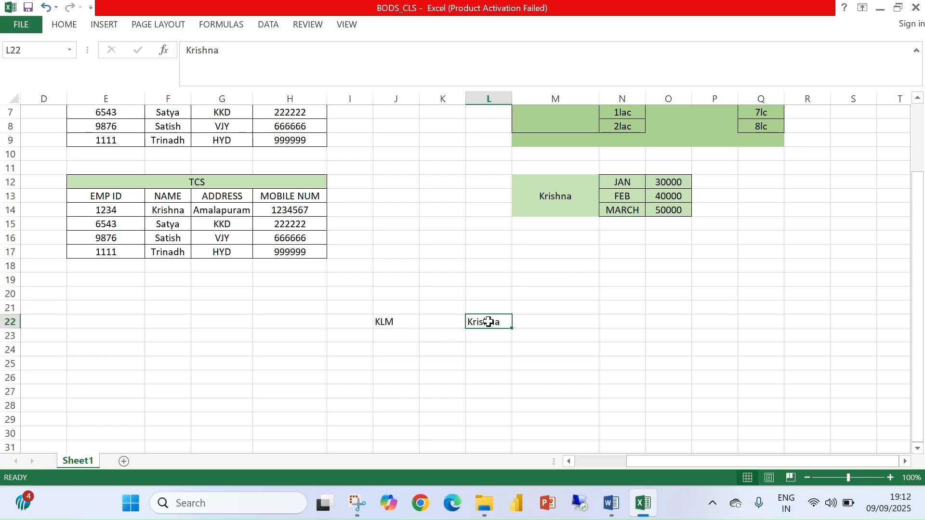
pyautogui.click(545, 324)
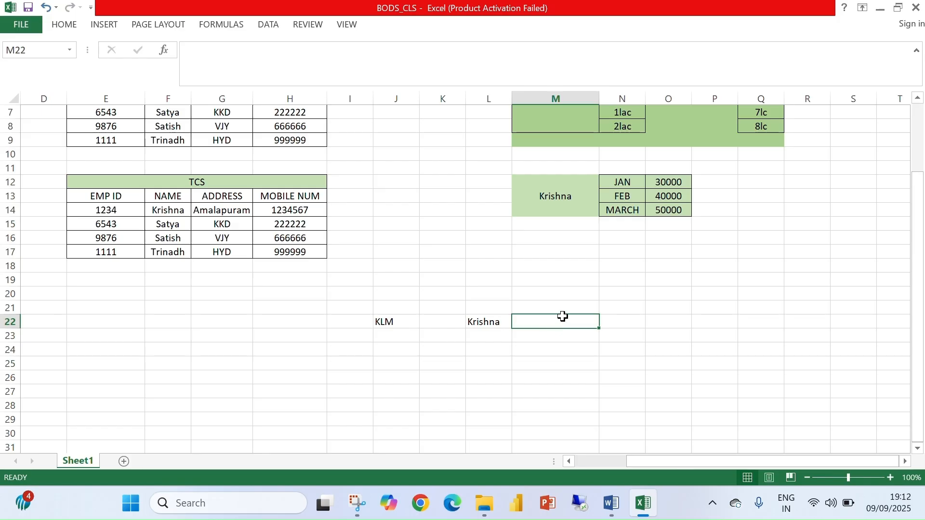
# Step: List the purchased items shitrt, jean and t shirt in M20:M22, beside the customer's name
pyautogui.click(570, 296)
pyautogui.write('shitrt')
pyautogui.press('Return')
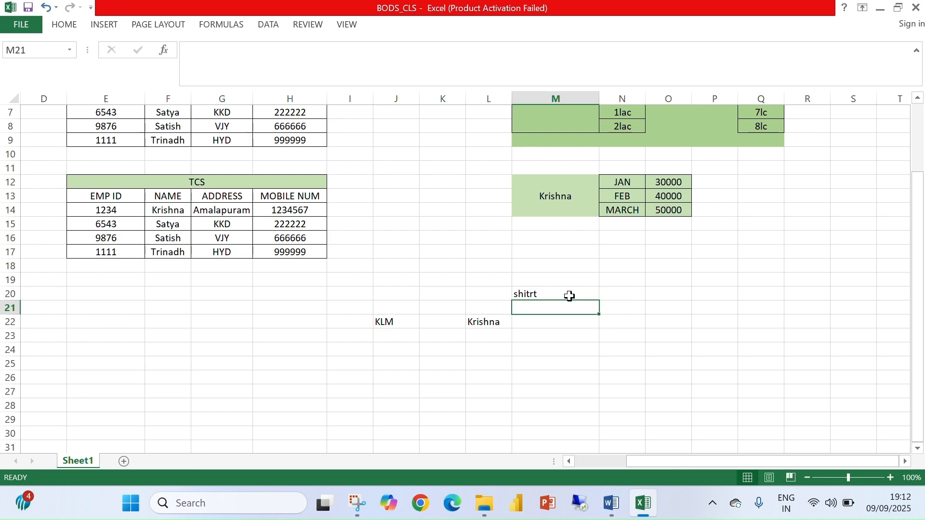
pyautogui.write('h')
pyautogui.press('BackSpace')
pyautogui.write('jean')
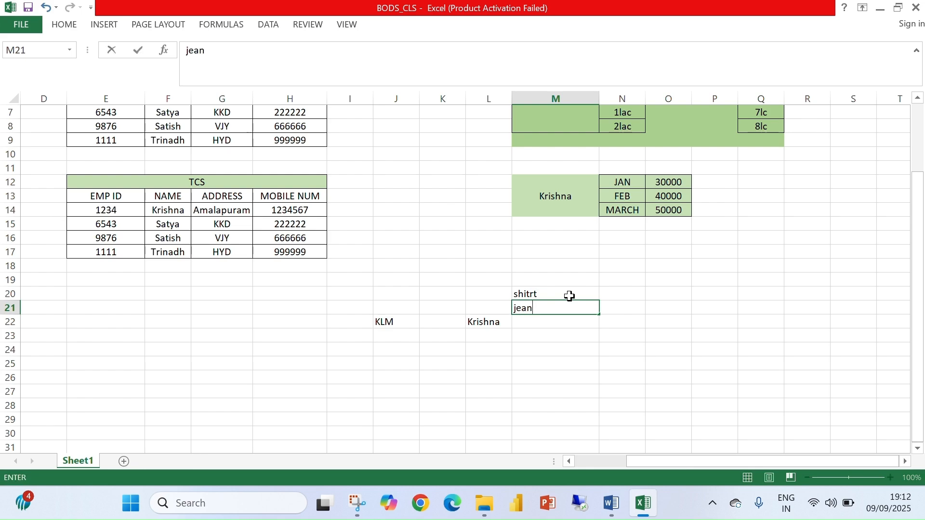
pyautogui.press('Return')
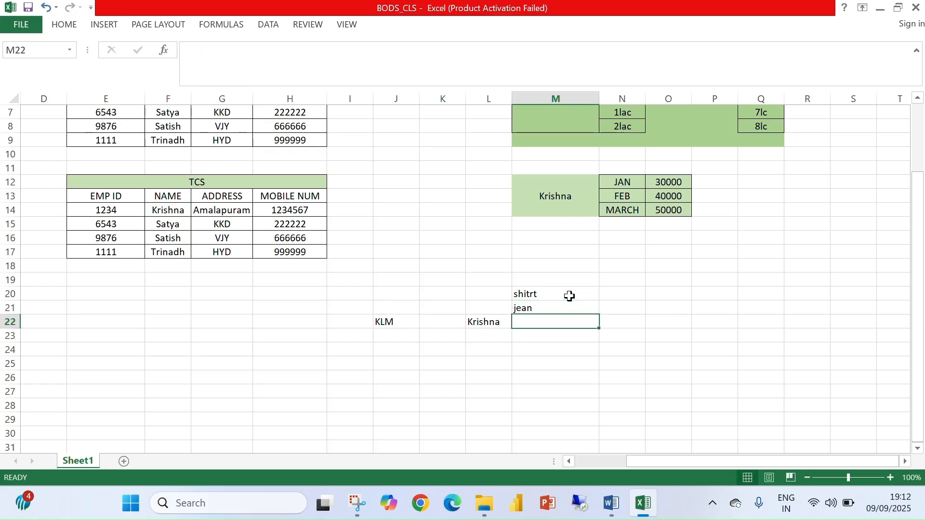
pyautogui.write('t')
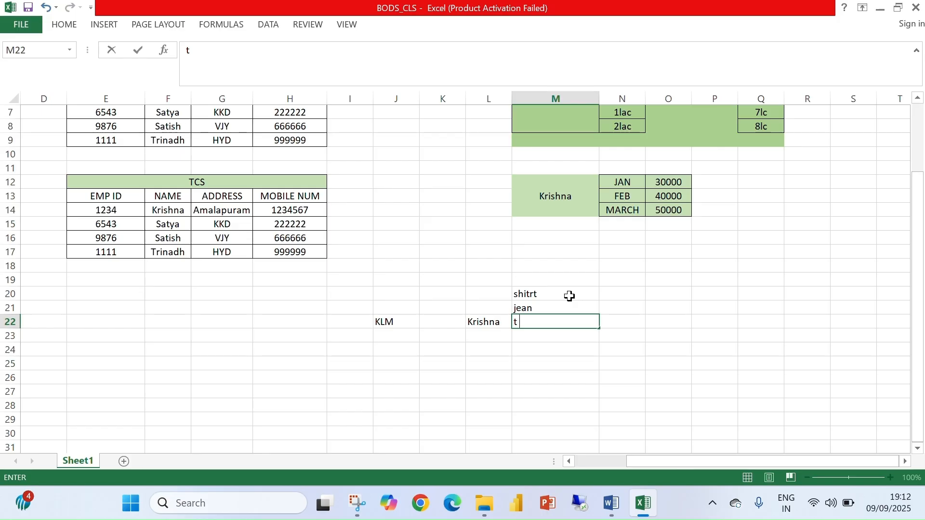
pyautogui.write(' shirt')
pyautogui.click(645, 316)
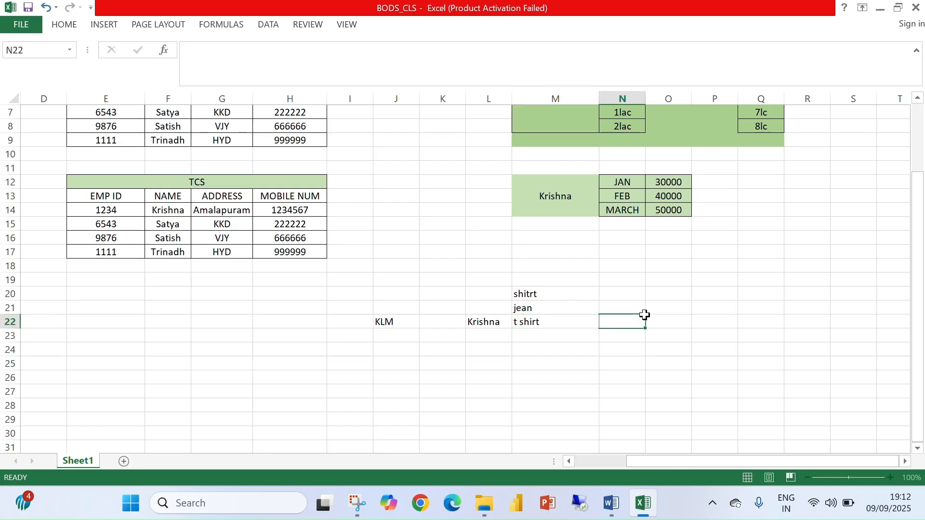
# Step: Enter the prices 200, 300 and 500 in N20:N22 beside the three items, and review them with the customer's name
pyautogui.click(385, 322)
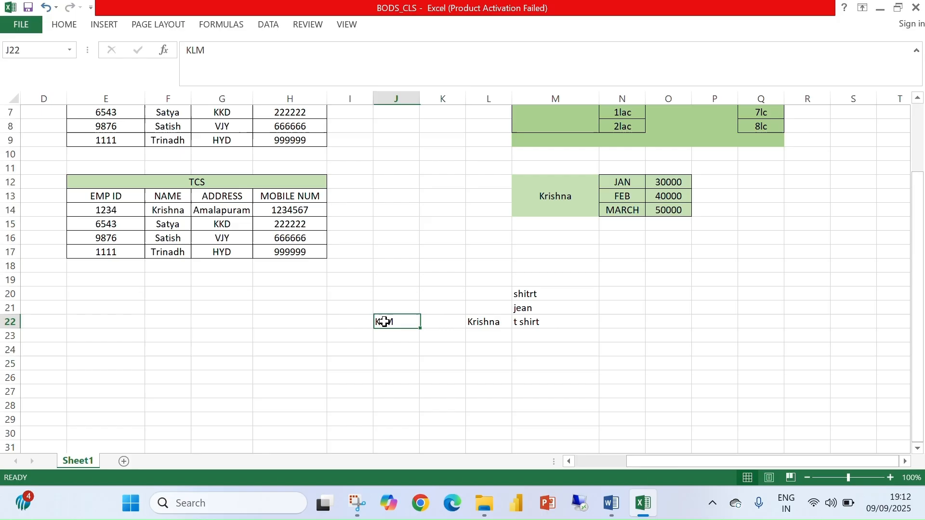
pyautogui.click(478, 322)
pyautogui.moveTo(553, 291); pyautogui.dragTo(558, 319)
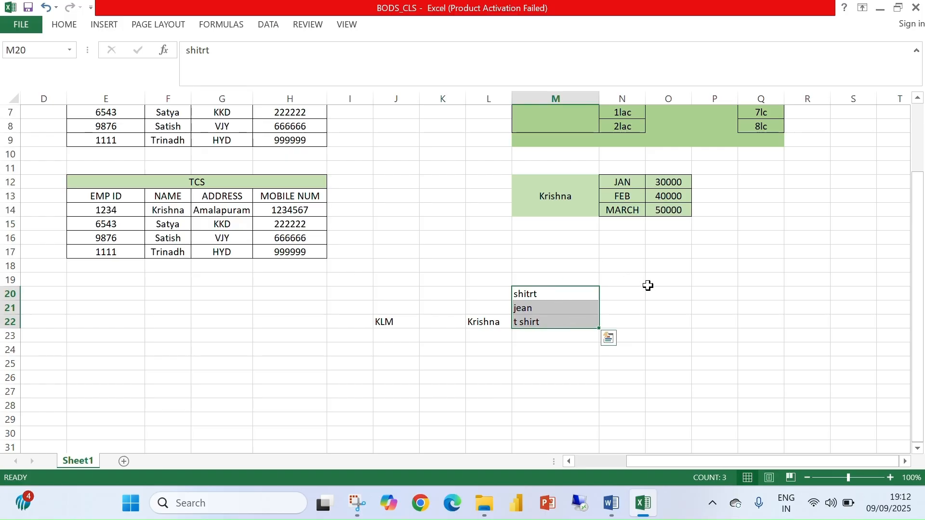
pyautogui.click(621, 295)
pyautogui.write('200')
pyautogui.click(620, 311)
pyautogui.write('300')
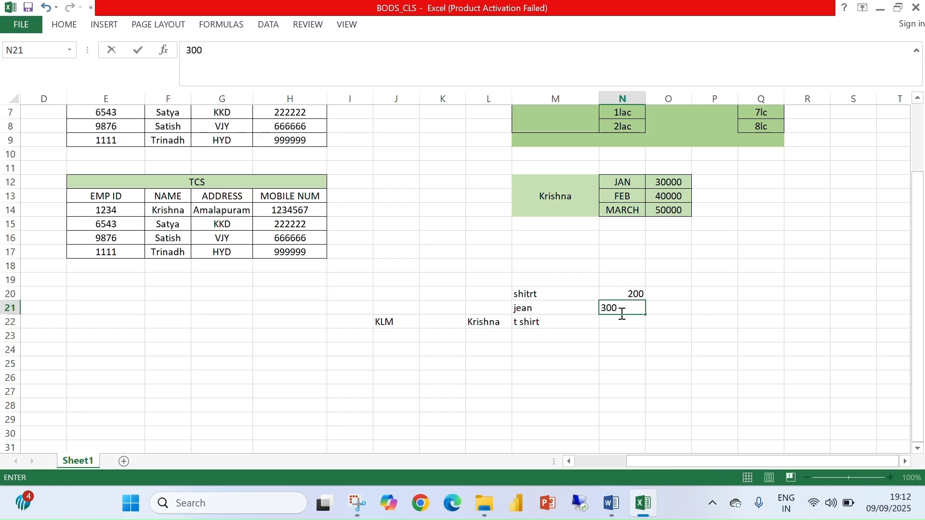
pyautogui.click(623, 323)
pyautogui.write('500')
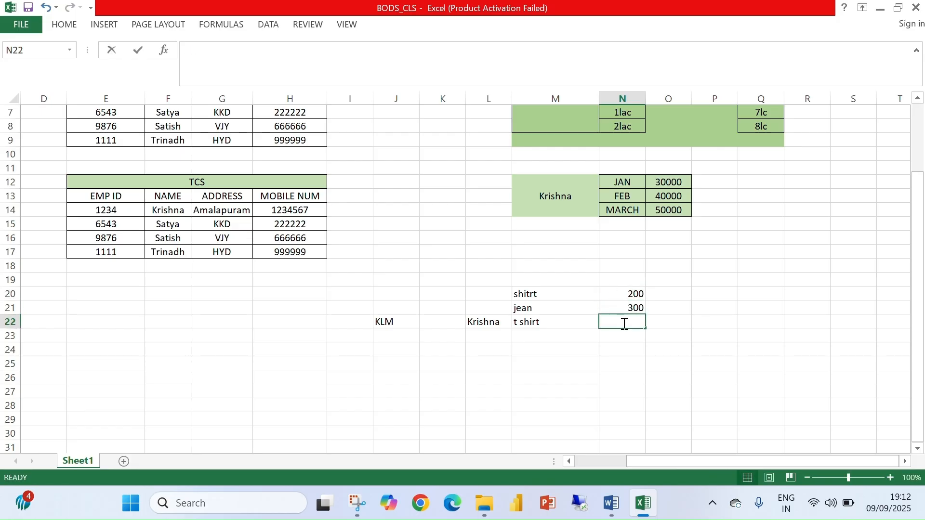
pyautogui.click(665, 339)
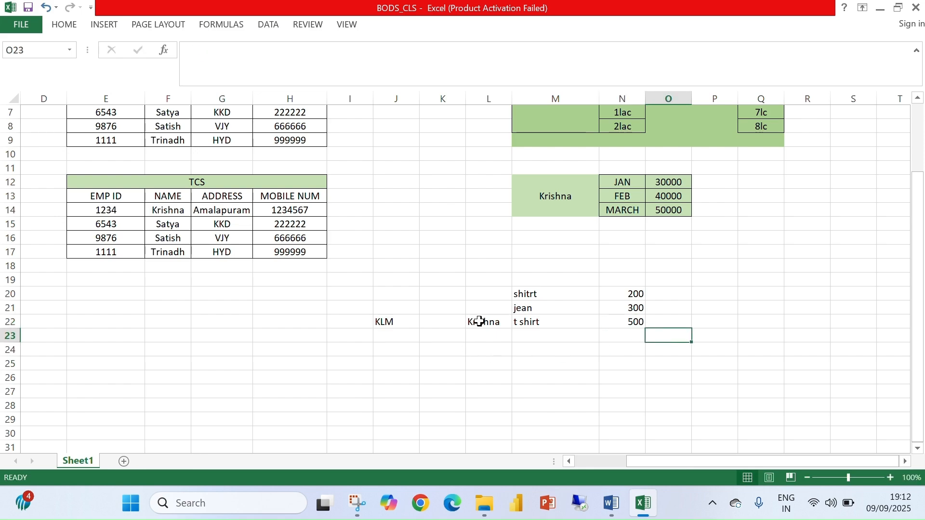
pyautogui.click(479, 322)
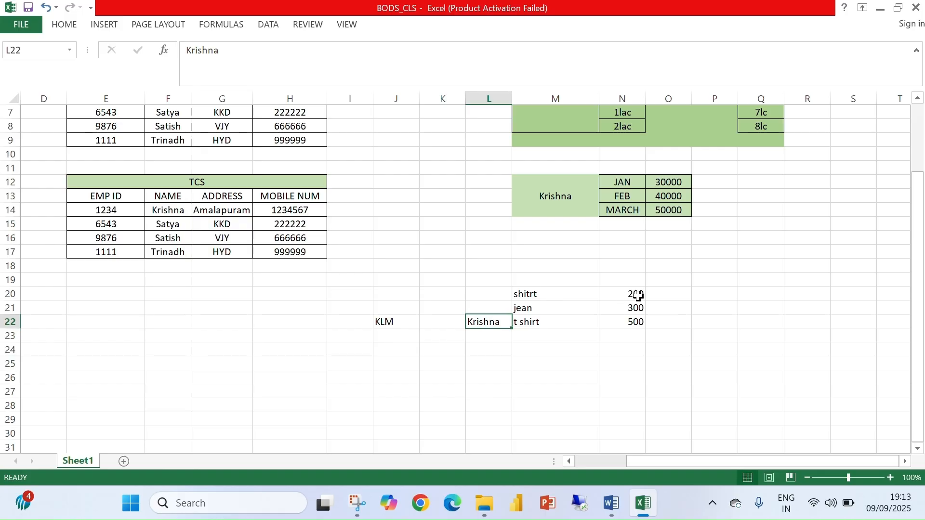
pyautogui.moveTo(634, 293); pyautogui.dragTo(632, 321)
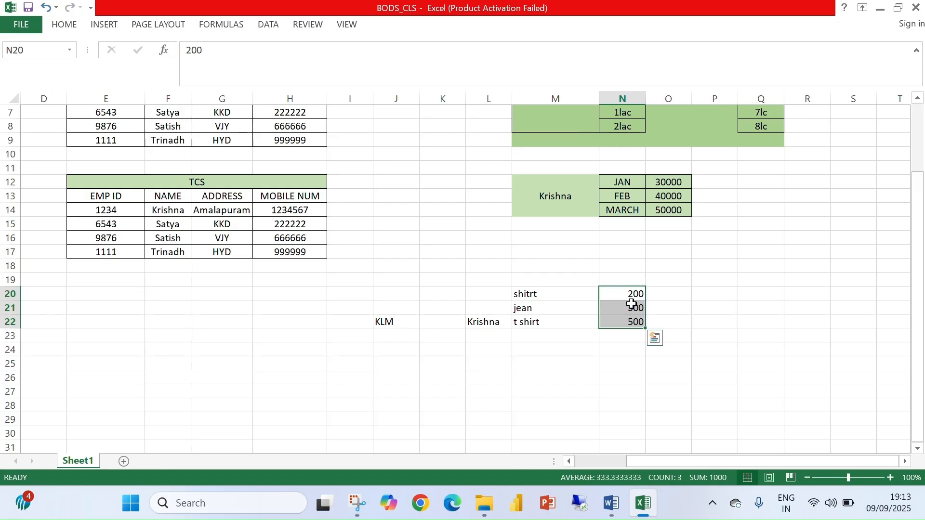
# Step: Examine how the customer's name in L22 relates to the purchased items in M20:M22 and their prices in N20:N22
pyautogui.click(632, 303)
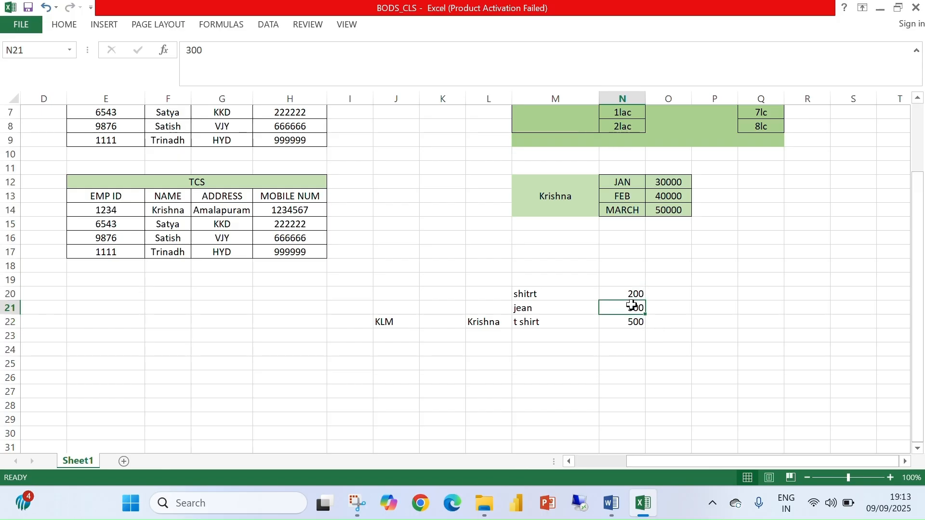
pyautogui.click(630, 333)
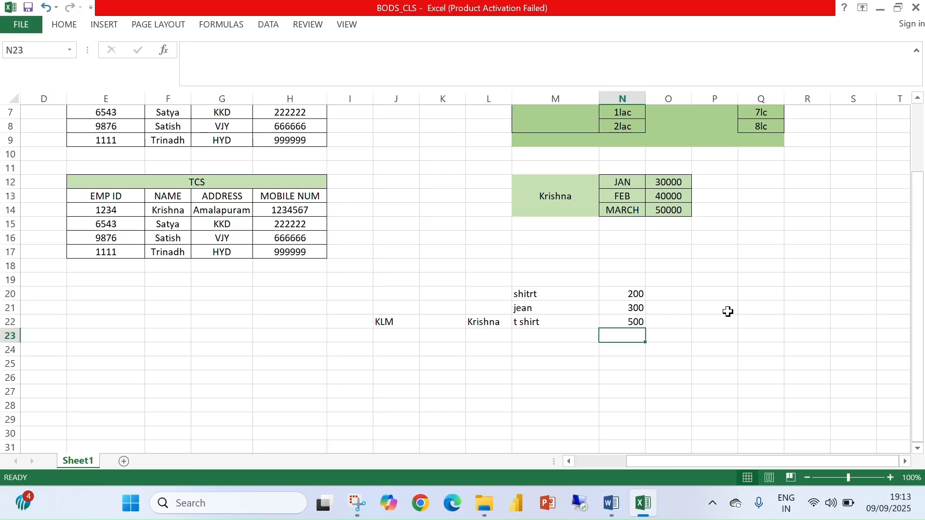
pyautogui.click(486, 325)
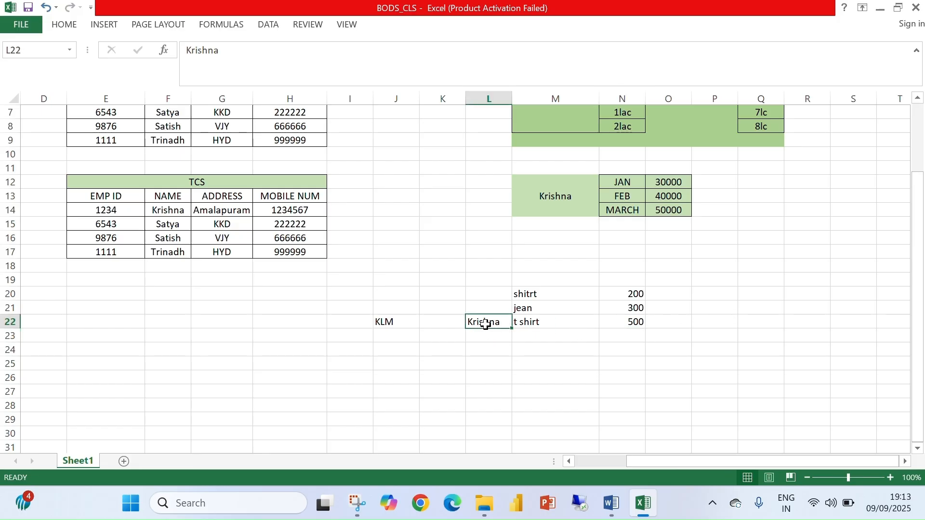
pyautogui.moveTo(550, 295); pyautogui.dragTo(554, 323)
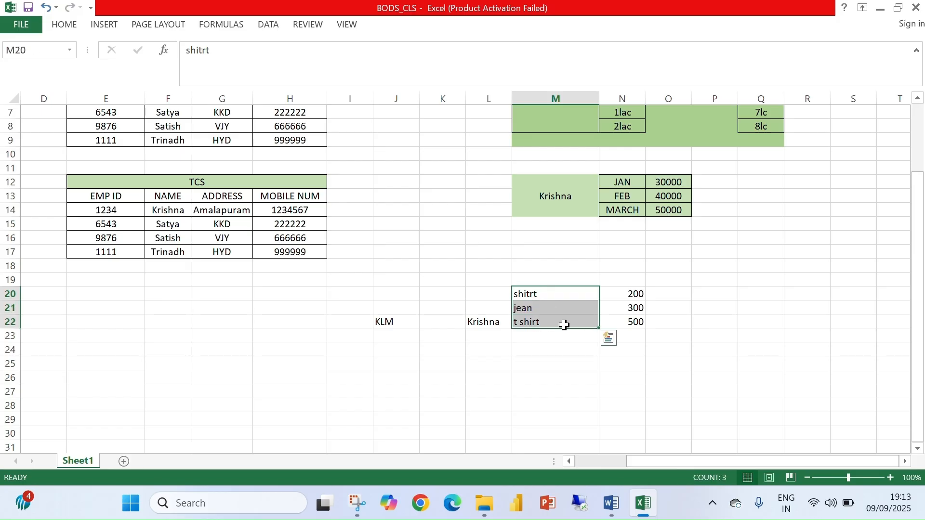
pyautogui.click(750, 322)
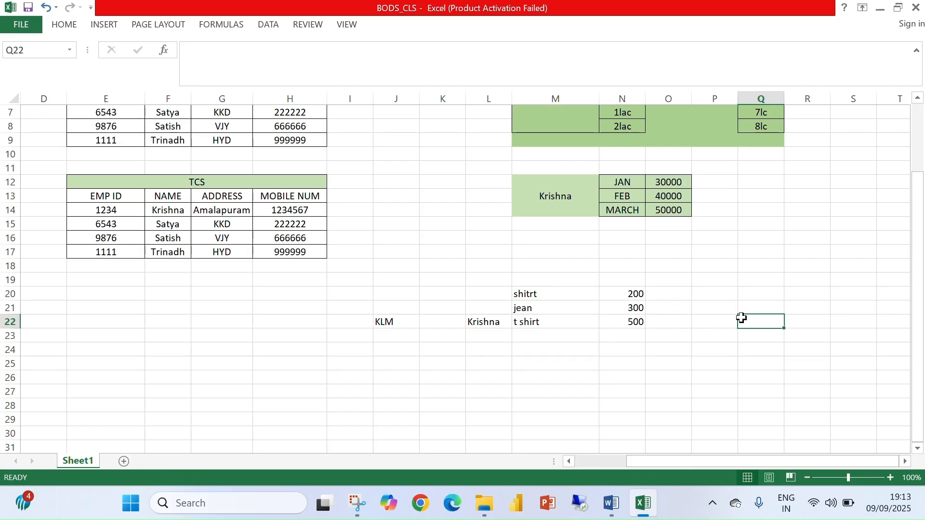
pyautogui.click(487, 321)
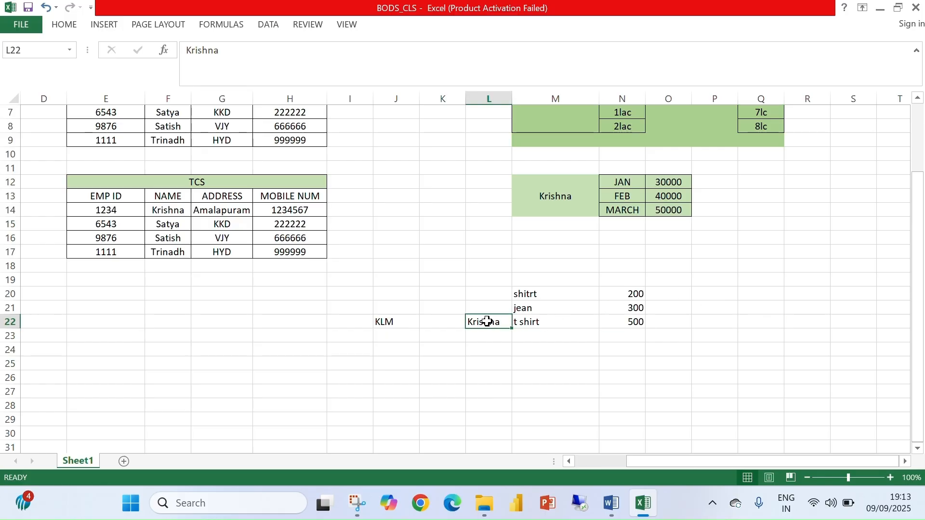
pyautogui.moveTo(557, 292); pyautogui.dragTo(555, 326)
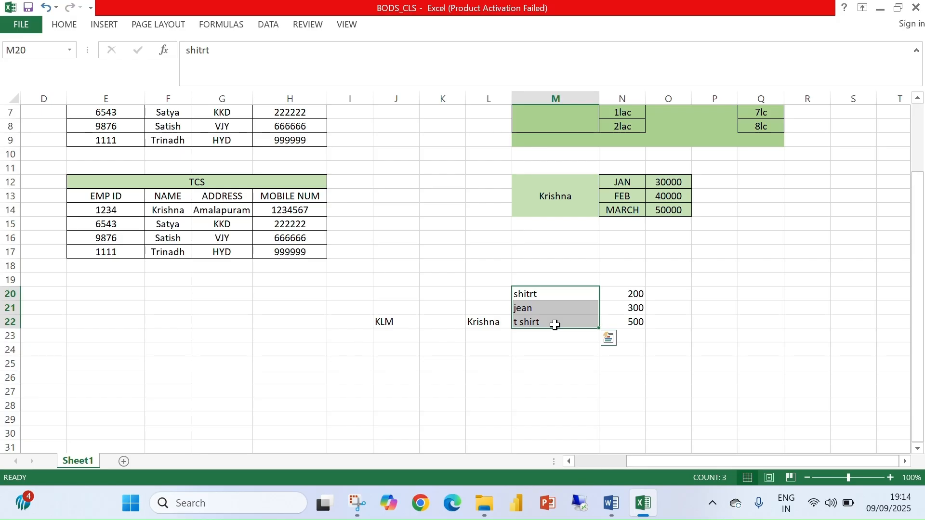
pyautogui.scroll(2, 449, 251)
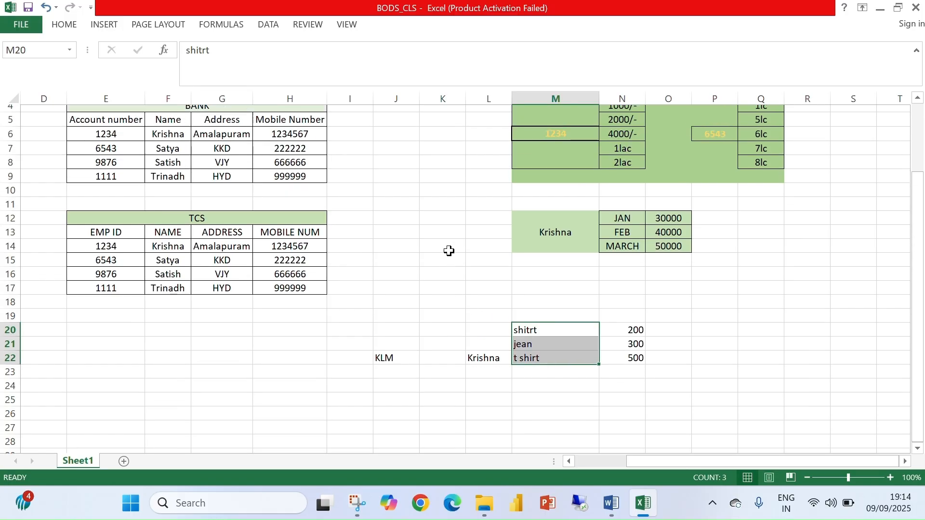